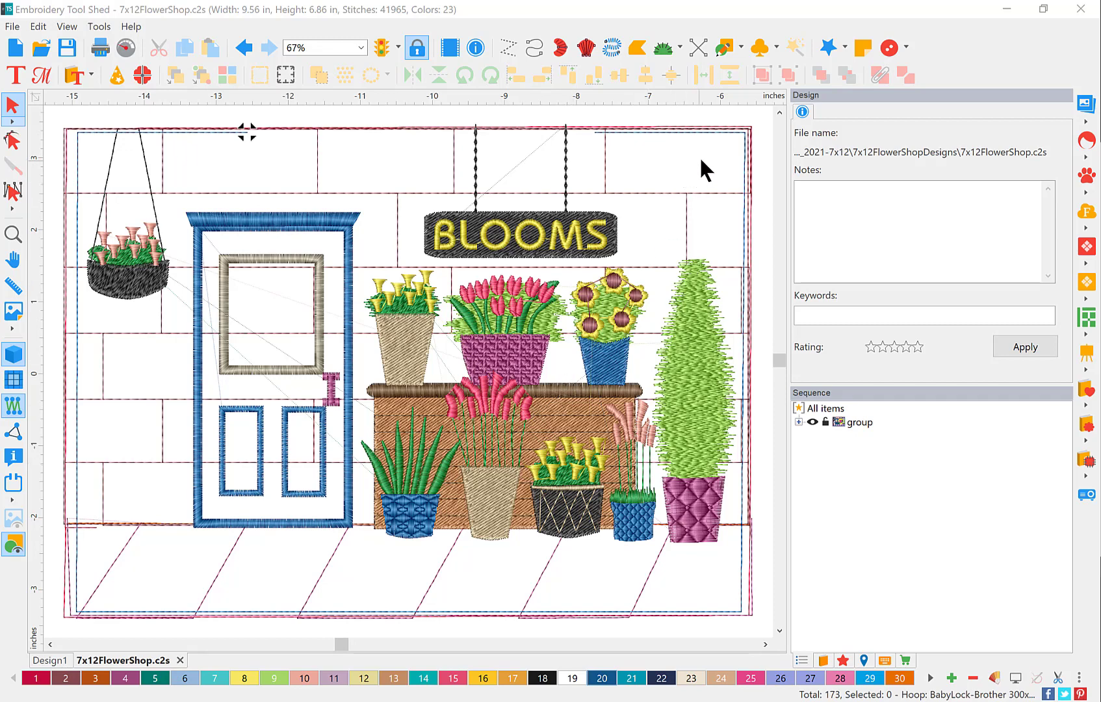
Ungroup the entire 7x12FlowerShop design and the front door design in Design1 into their separate color objects.
click(749, 143)
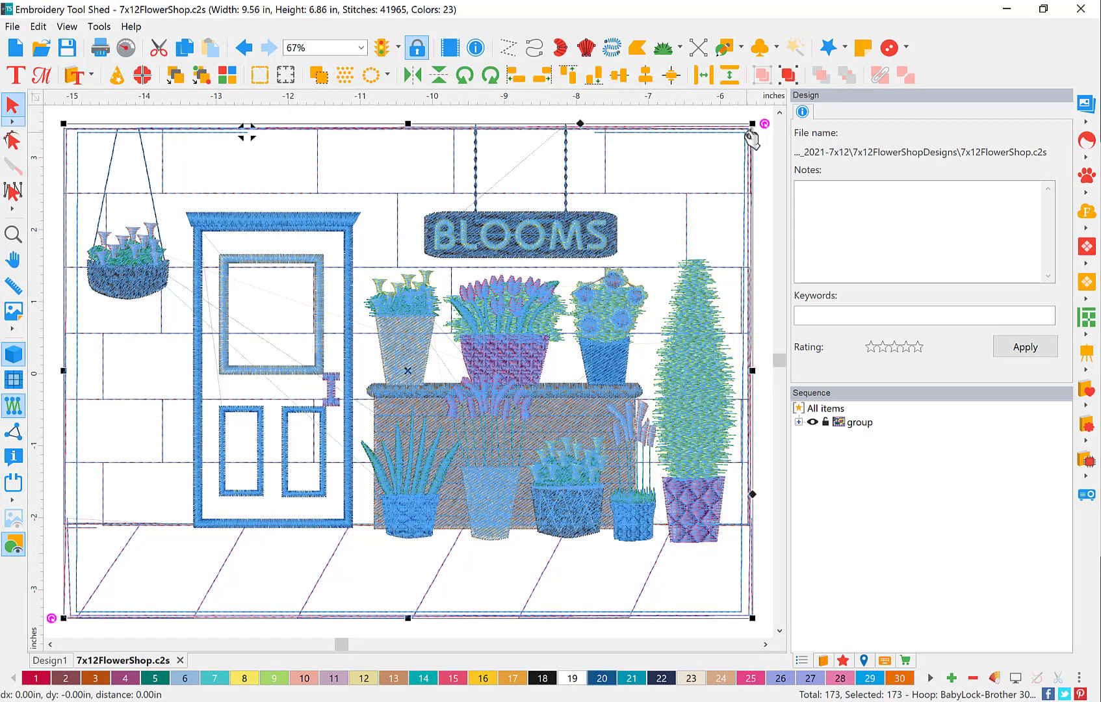
click(790, 78)
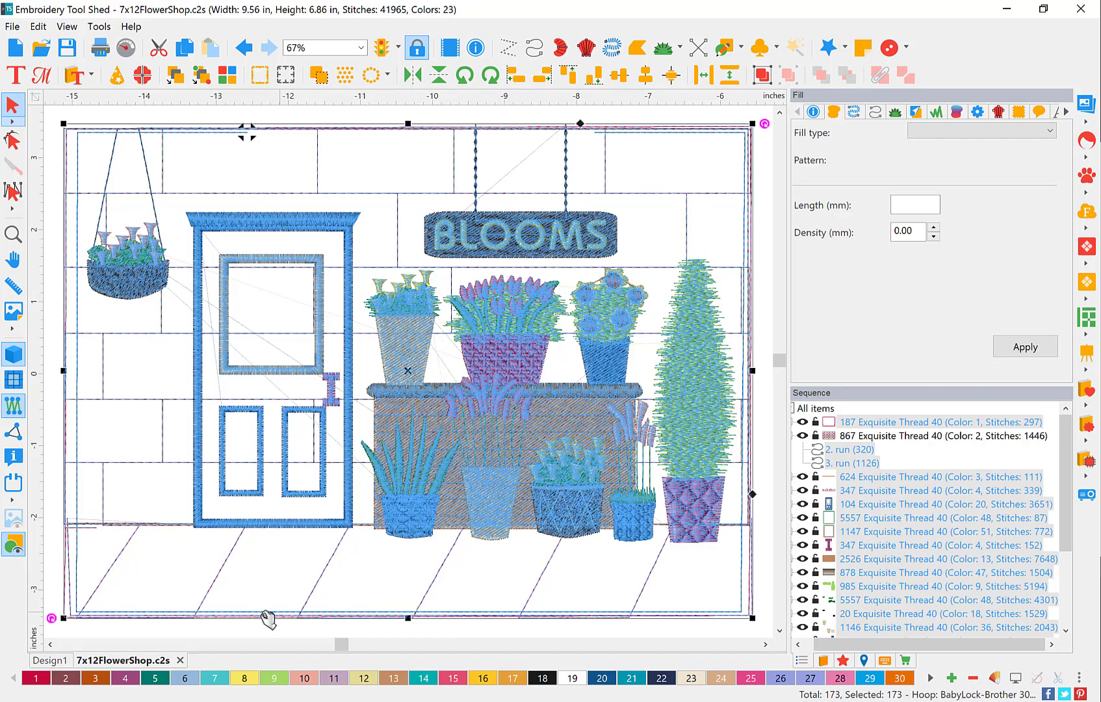
click(49, 659)
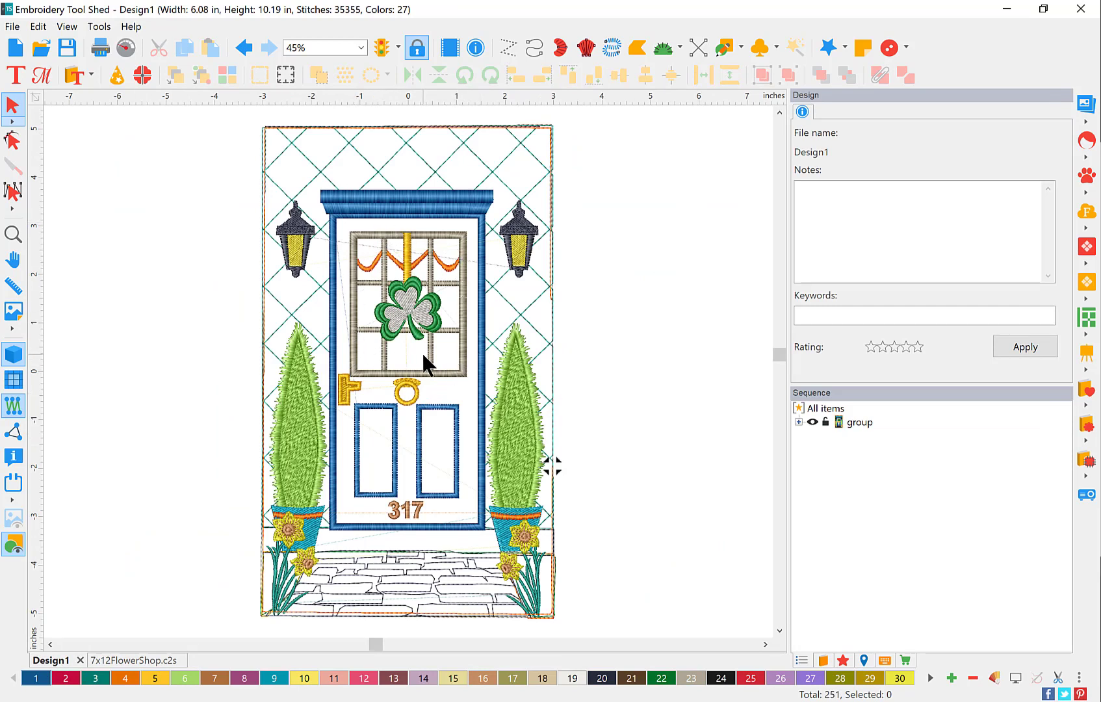
click(858, 423)
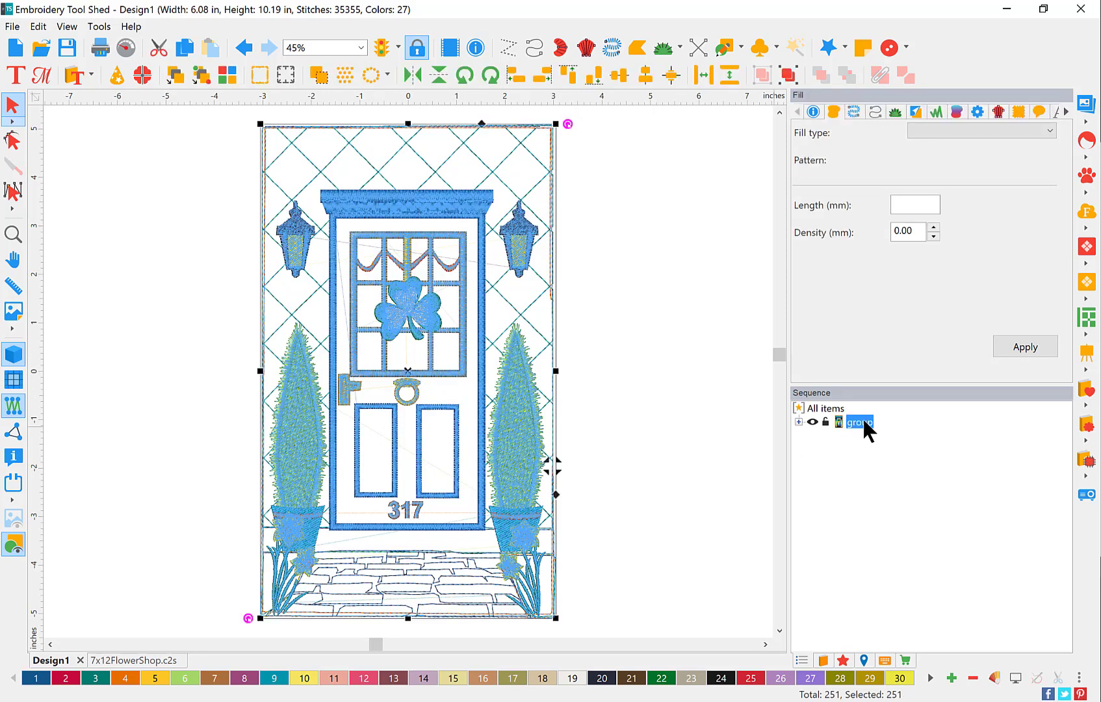
click(789, 76)
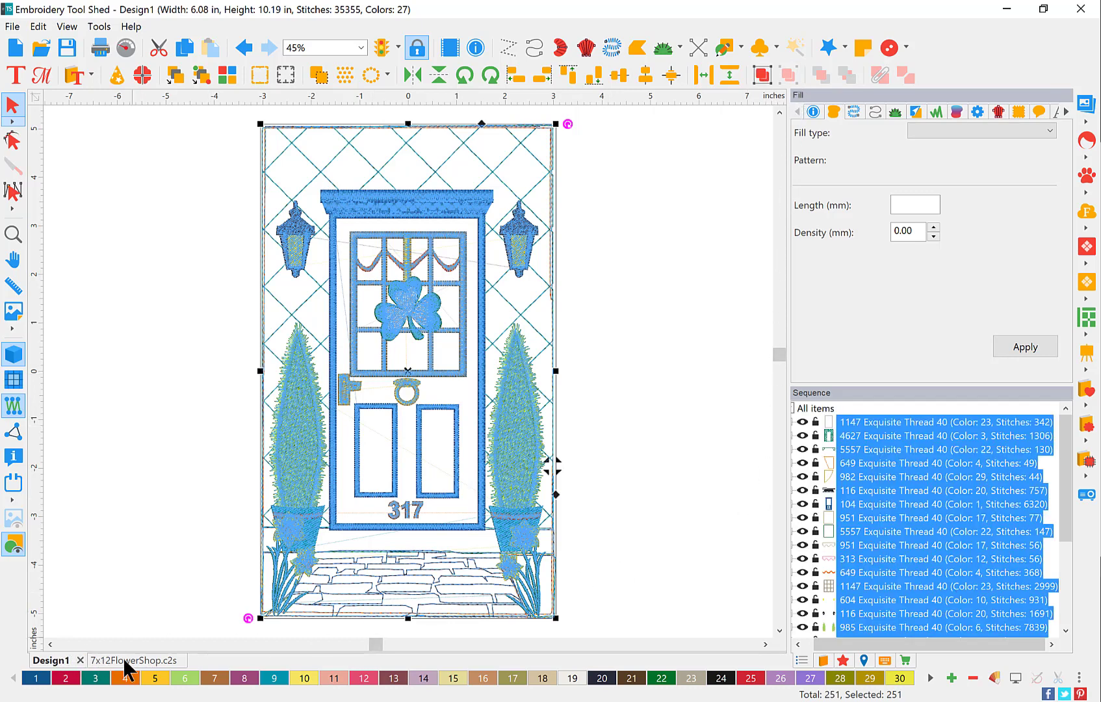
key(ctrl+a)
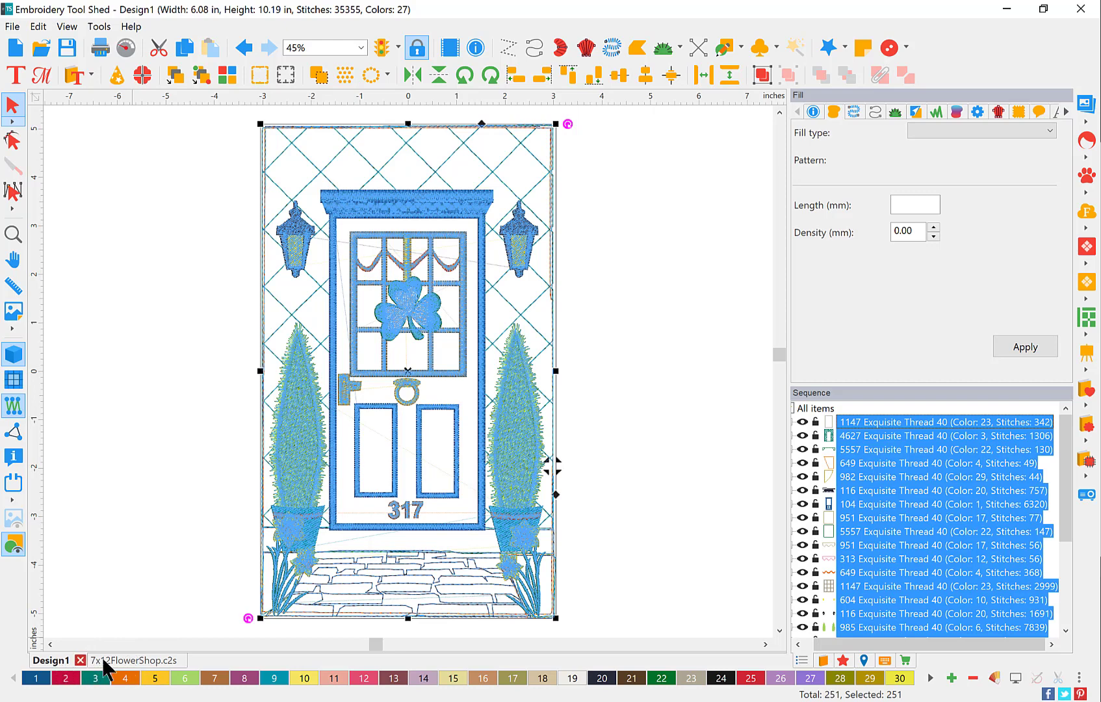
Copy the door window's curtain and pane objects from Design1: threads 951 (56 stitches), 313, 649 and 1147 (2999 stitches).
click(854, 519)
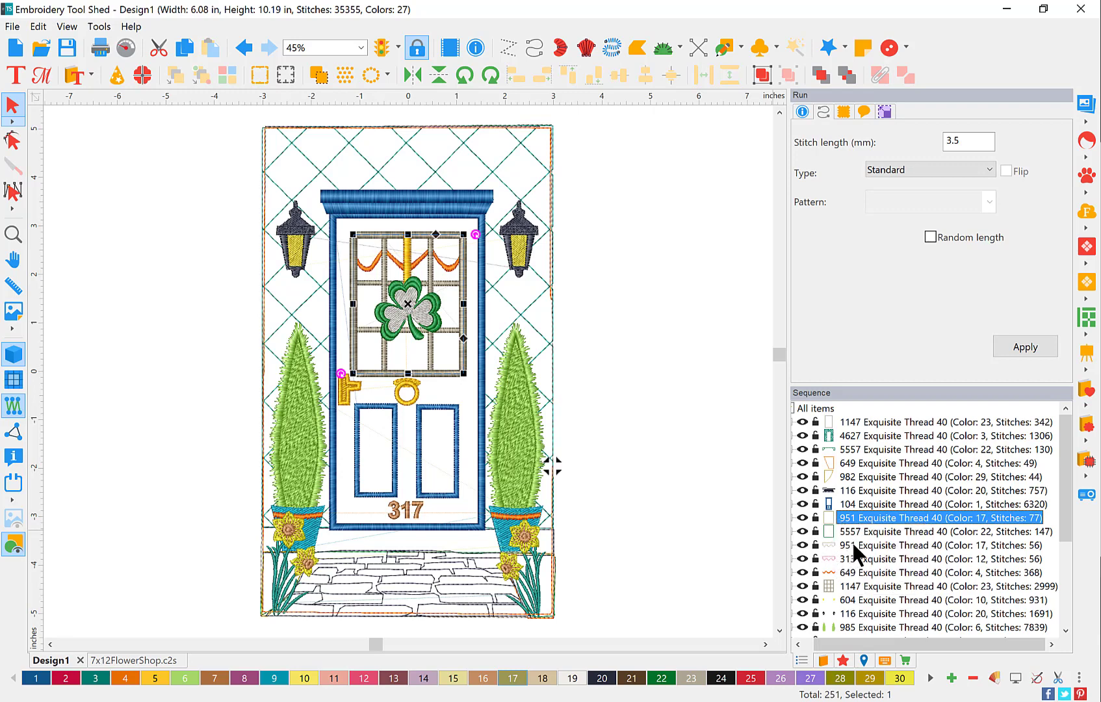
click(854, 545)
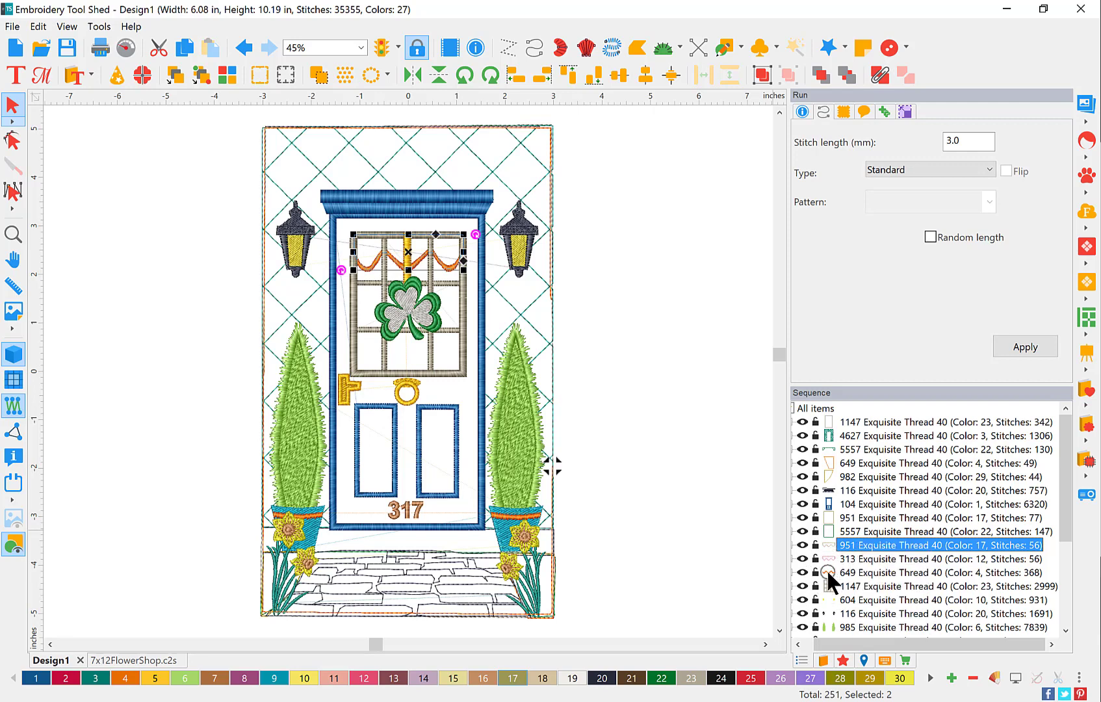
mouse_move(828, 574)
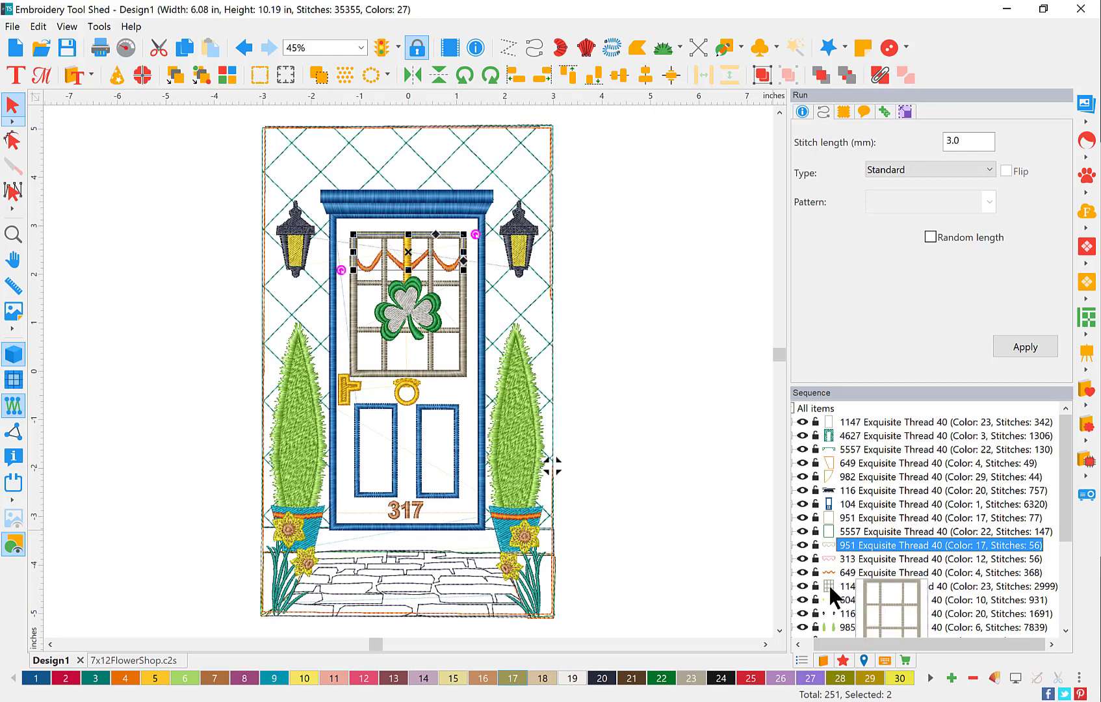
ctrl+click(845, 558)
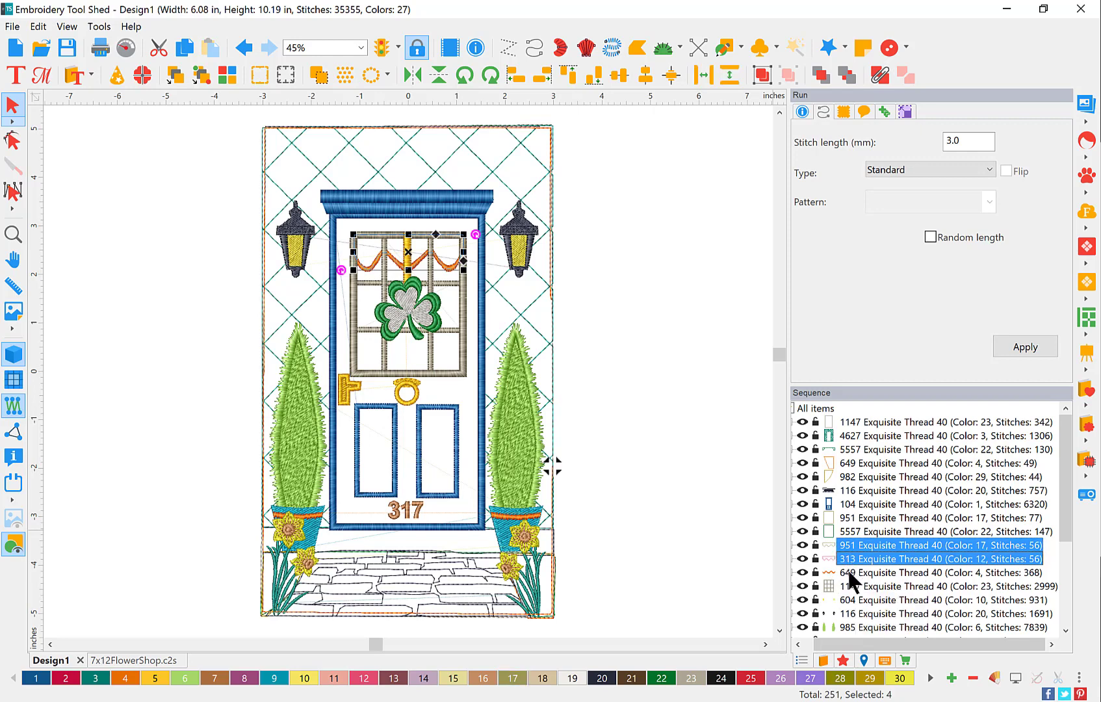
ctrl+click(849, 573)
ctrl+click(851, 585)
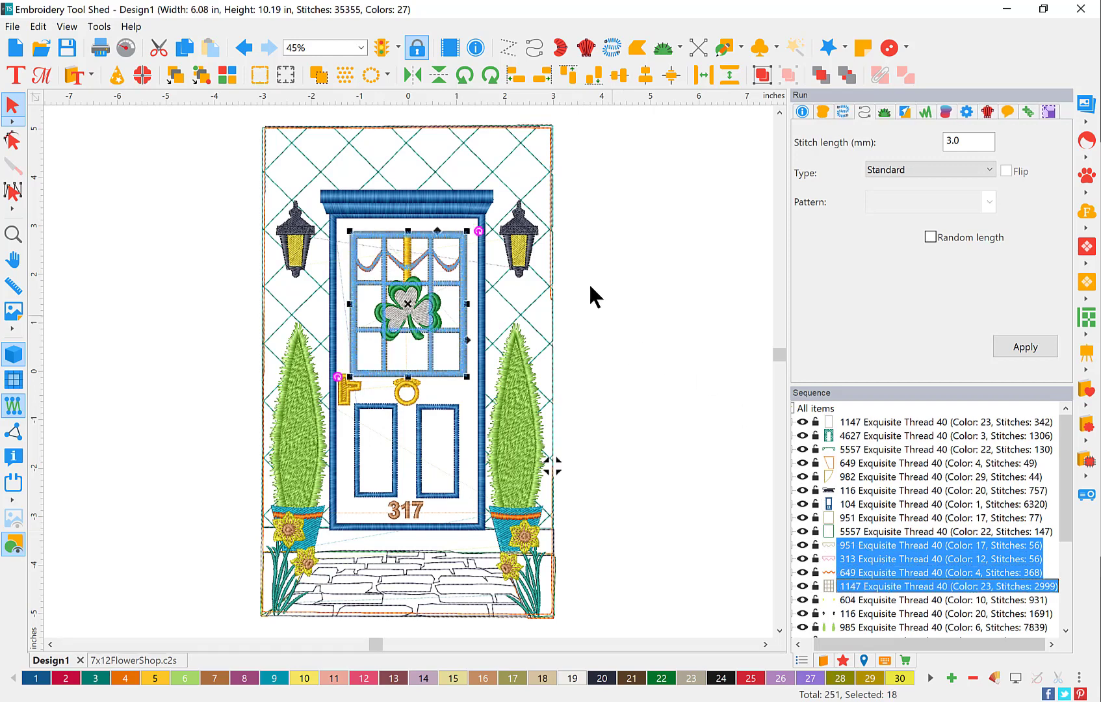
click(187, 58)
Paste the copied window with curtain into the 7x12FlowerShop design and group its pieces.
click(128, 663)
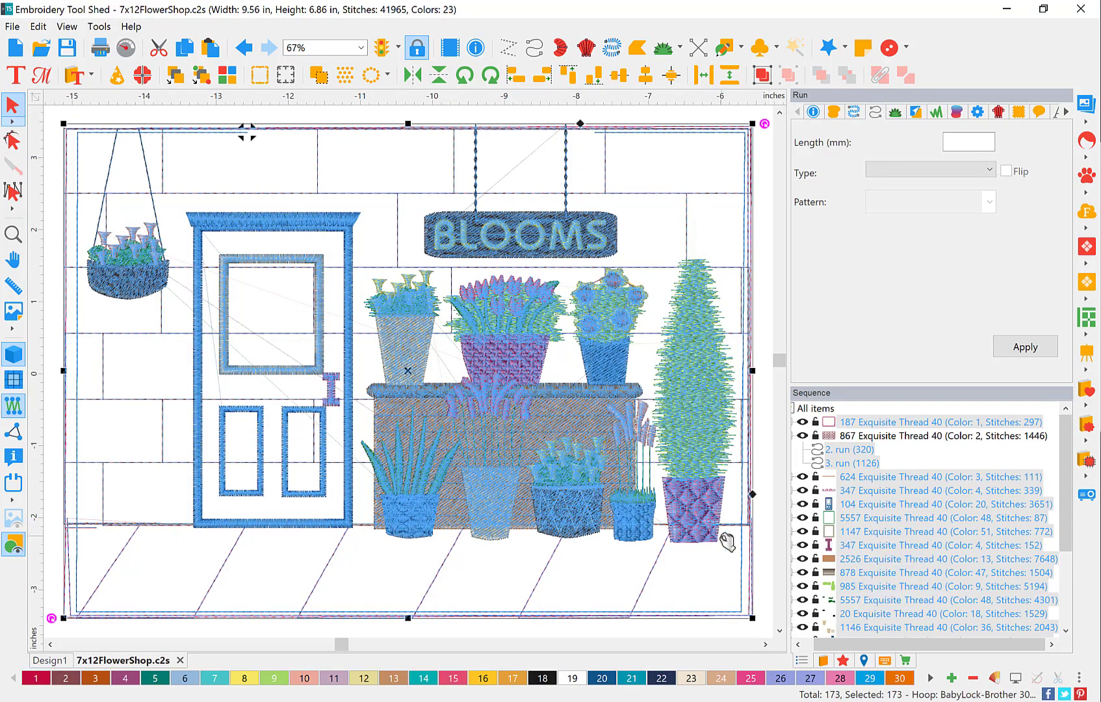
click(757, 526)
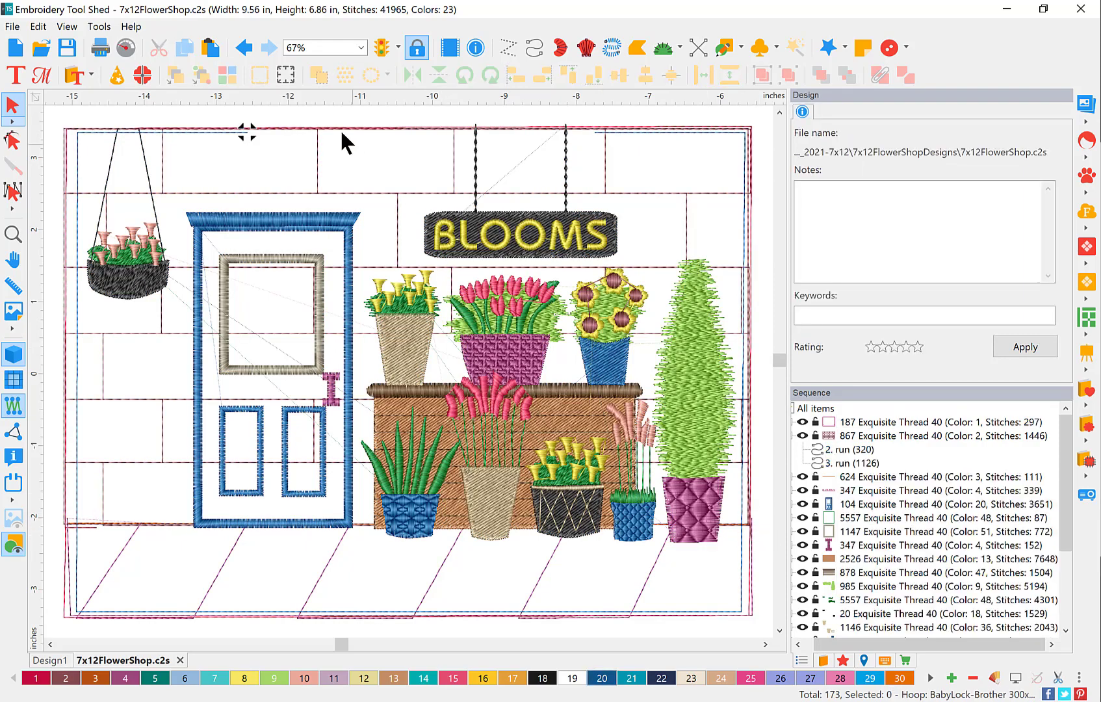
click(207, 45)
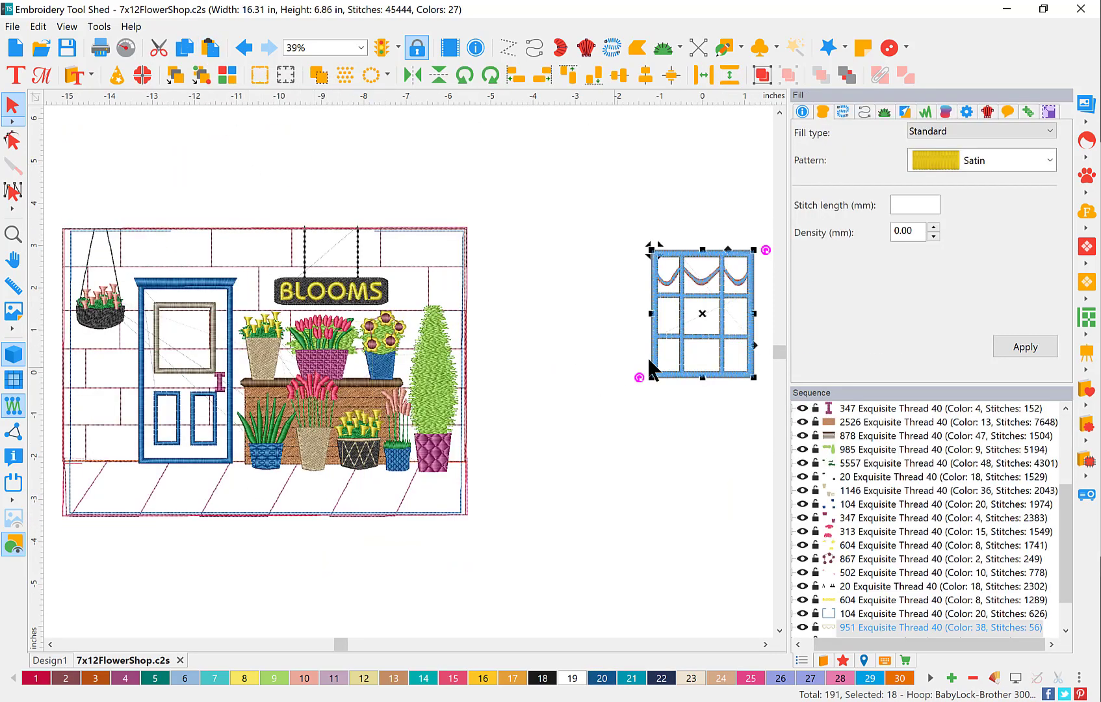
click(763, 78)
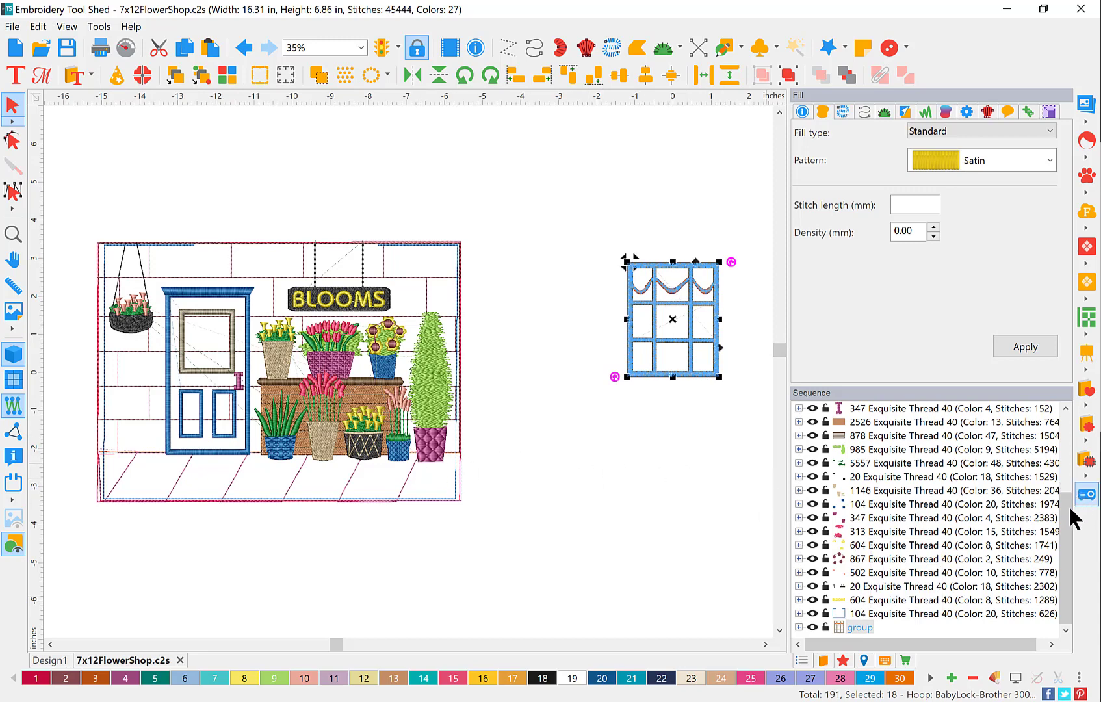
Delete the flower shop door's original satin window frame, the 1147 thread applique object.
drag(1061, 510, 1008, 463)
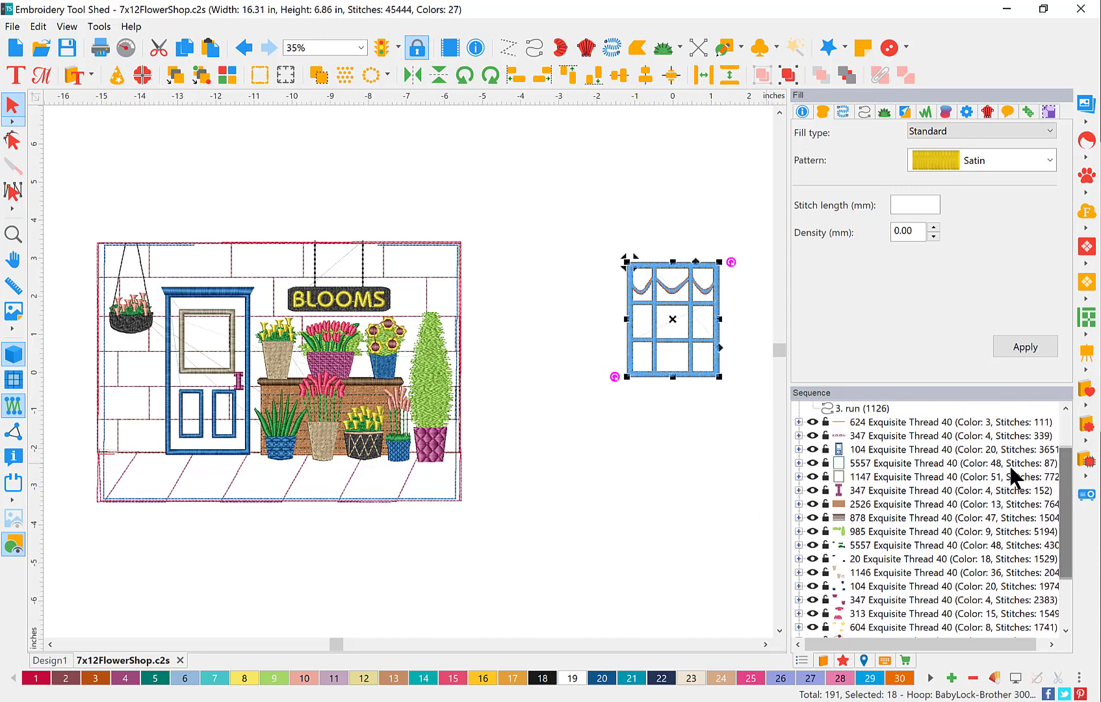
mouse_move(838, 478)
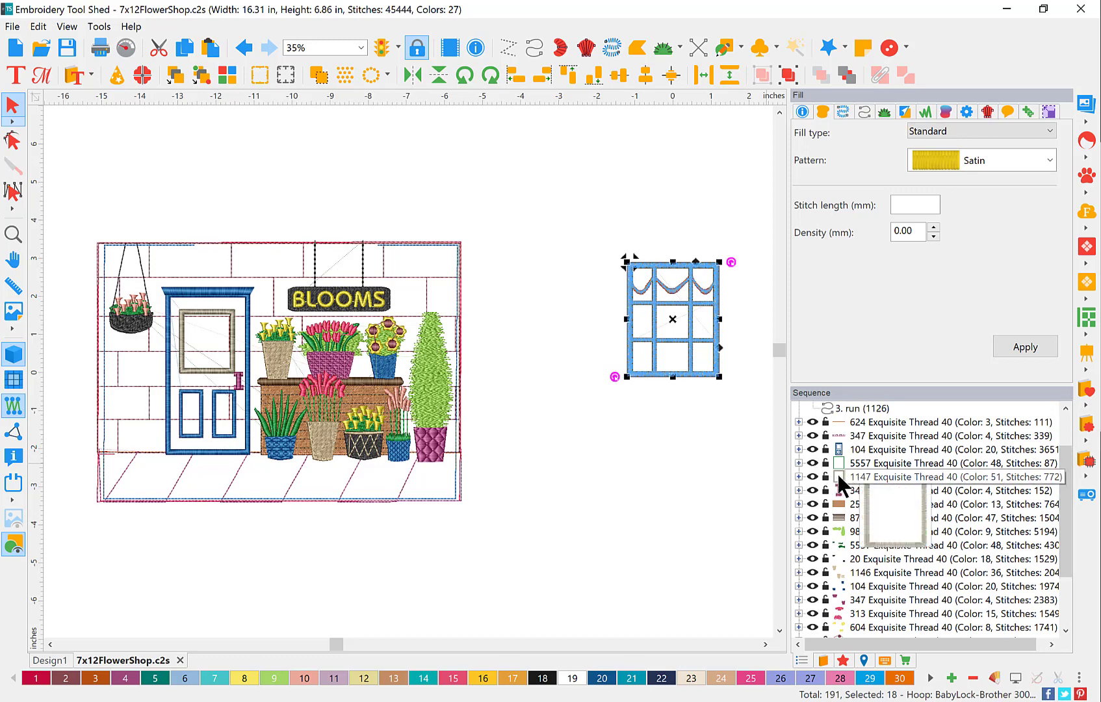
click(838, 478)
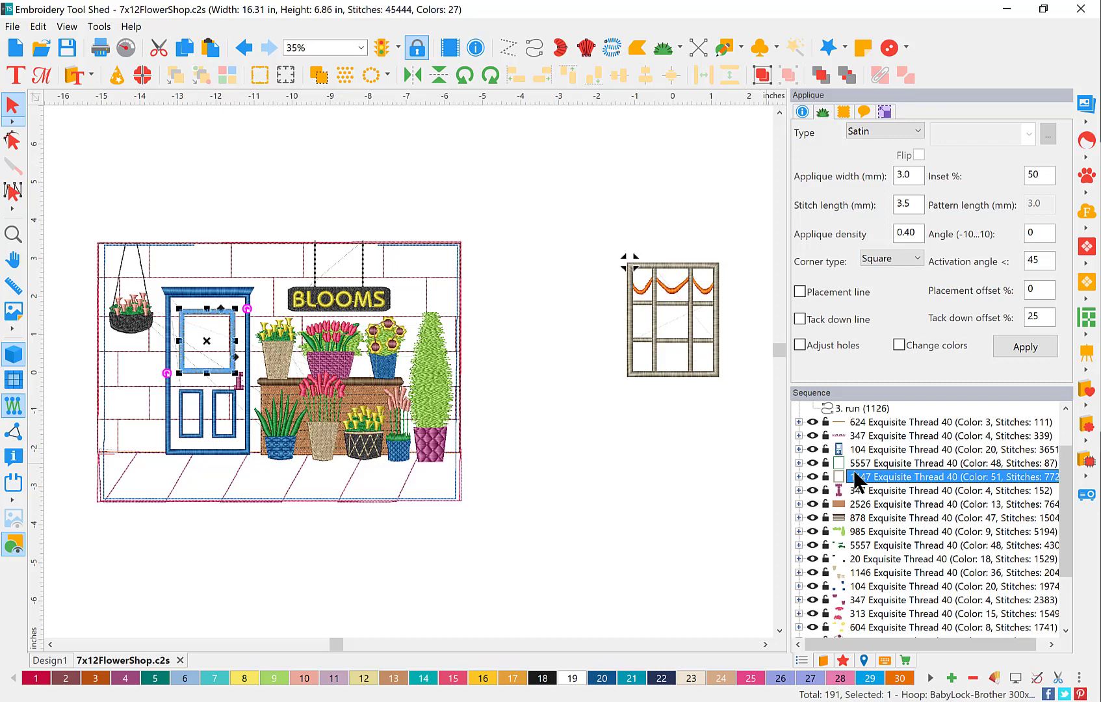
key(Delete)
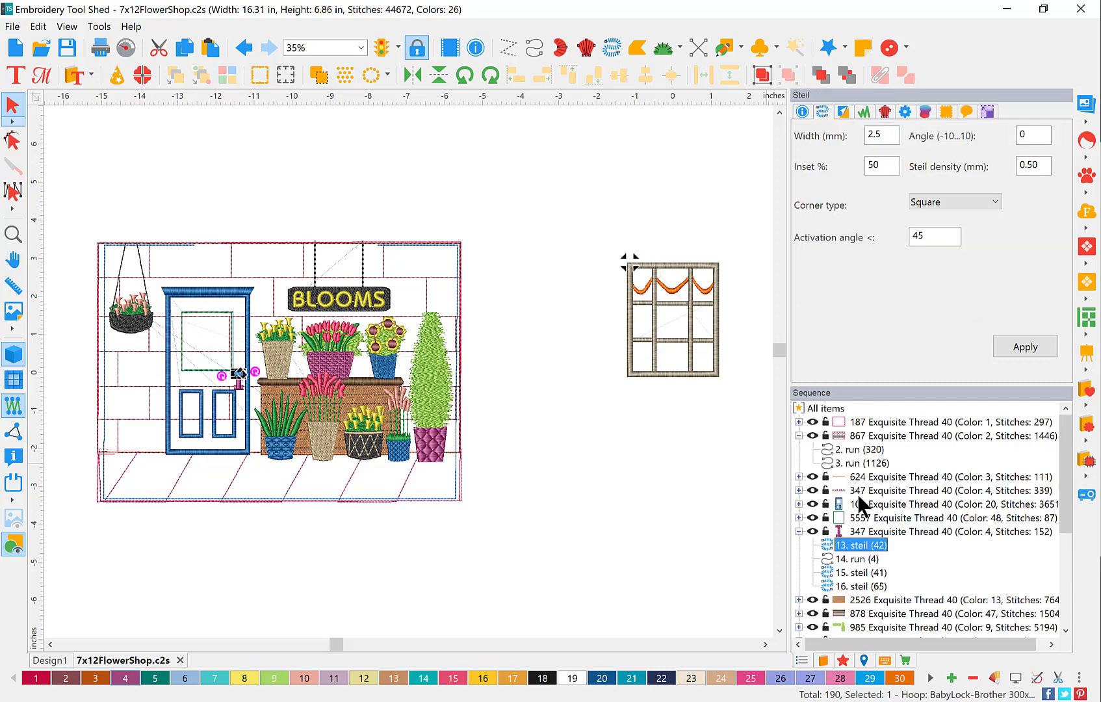
Move the pasted window group in the stitch sequence to directly after the 5557 thread window outline, before the door handle.
click(698, 375)
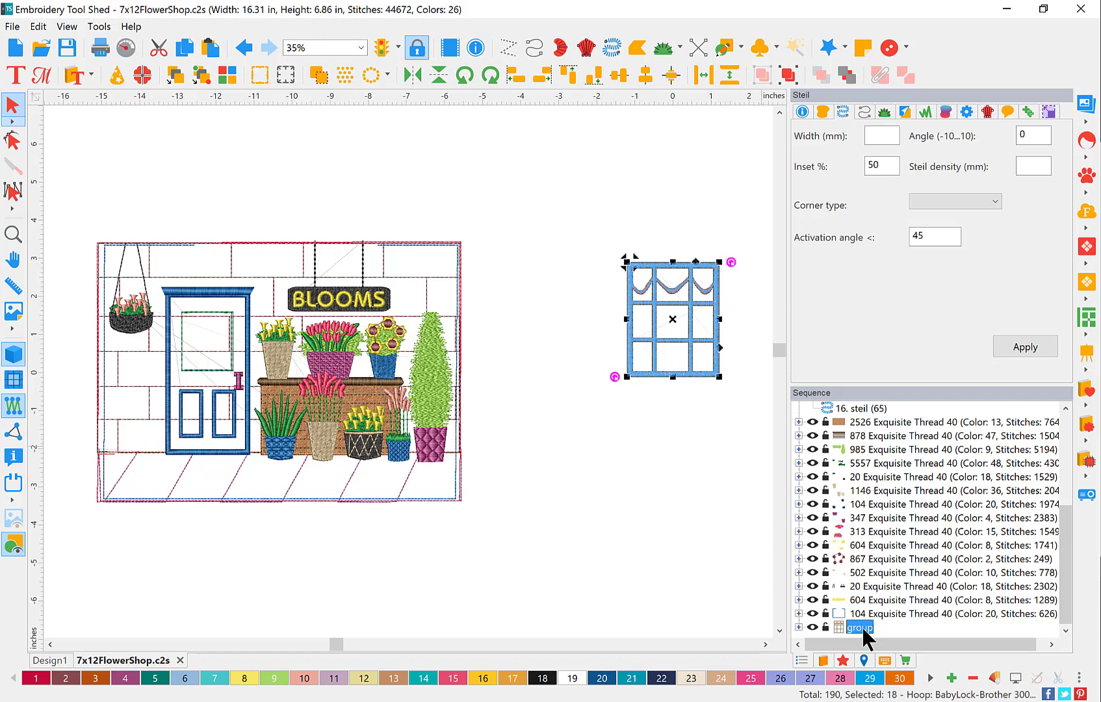
drag(863, 629, 874, 408)
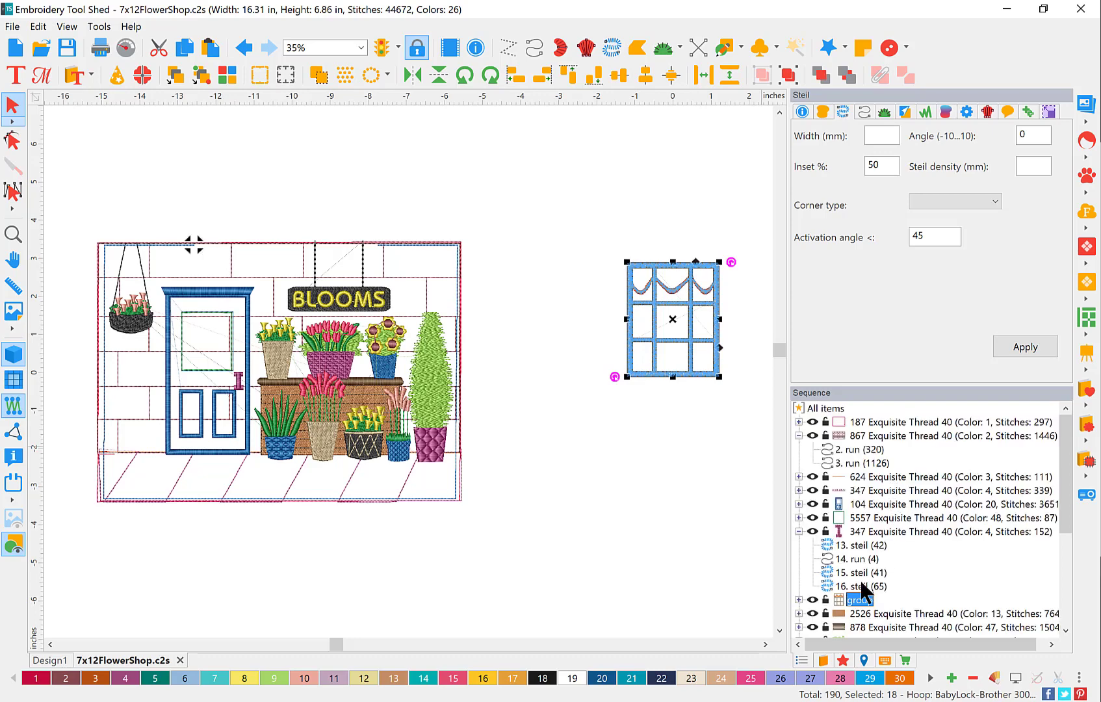
drag(861, 606, 855, 526)
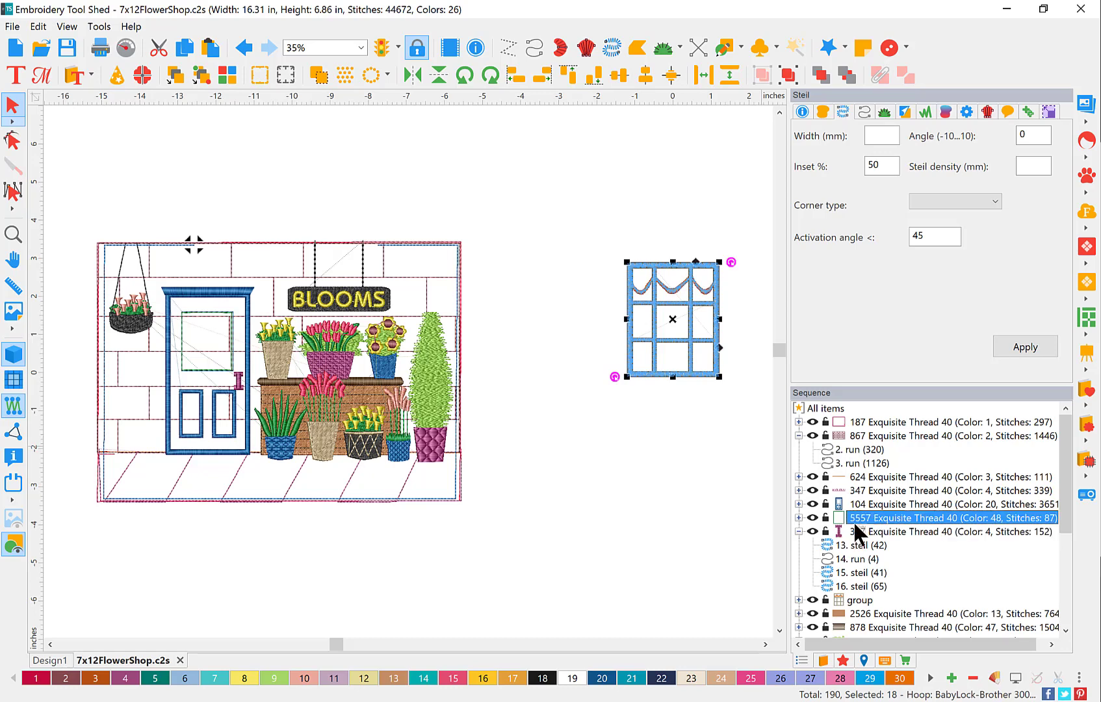
mouse_move(848, 520)
mouse_down()
mouse_move(837, 520)
mouse_move(852, 520)
mouse_up()
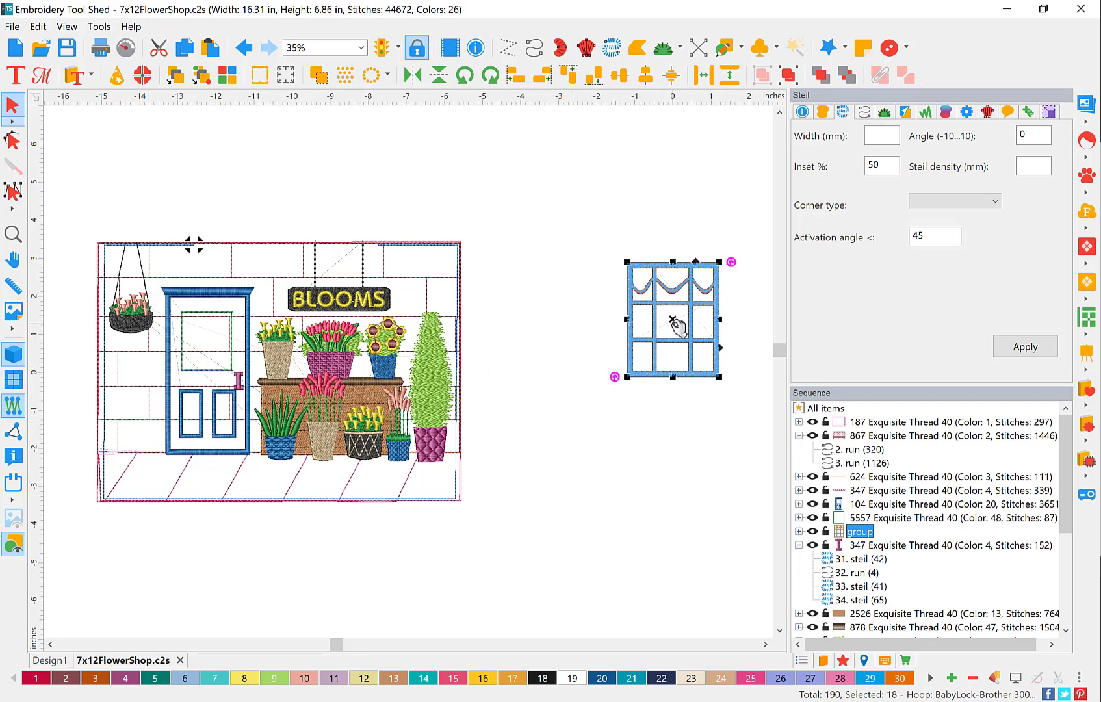
Move the window group onto the flower shop door and scale it down proportionally to fit between the door's side frames.
drag(676, 325, 216, 356)
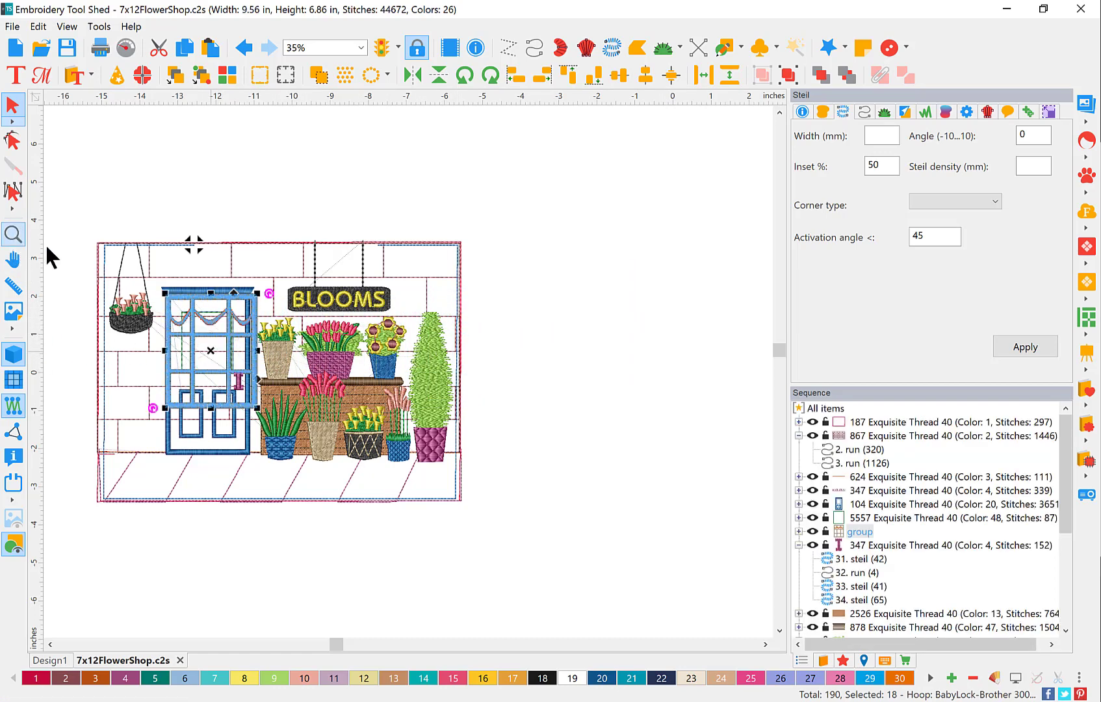
drag(144, 280, 294, 422)
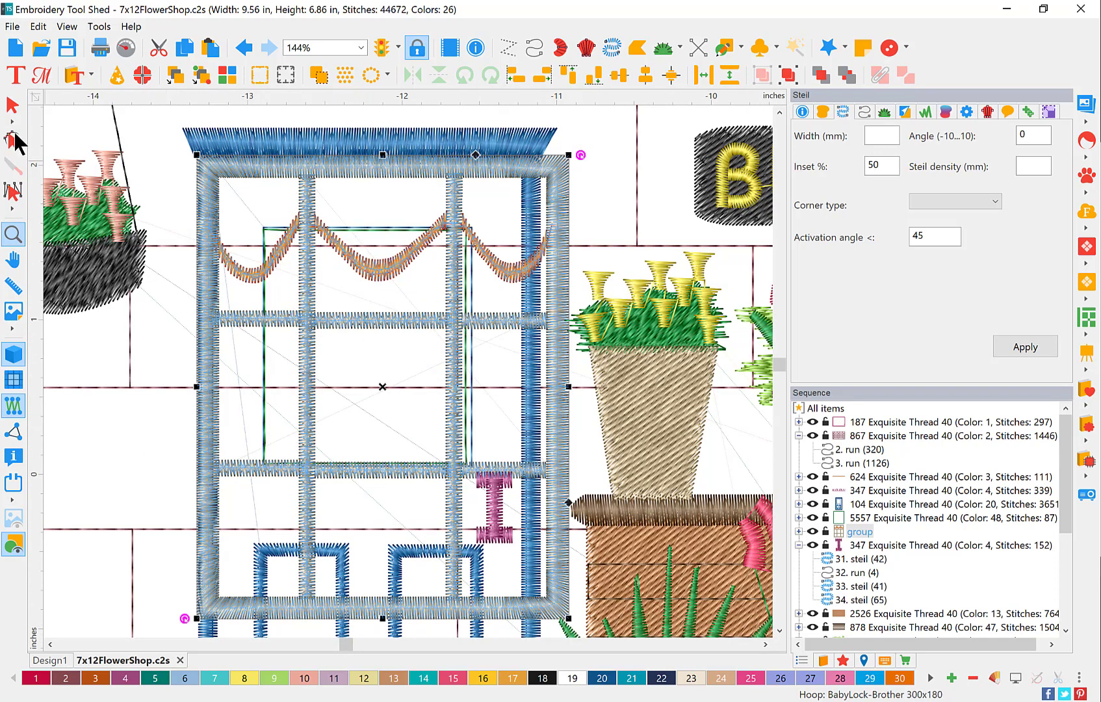
click(12, 107)
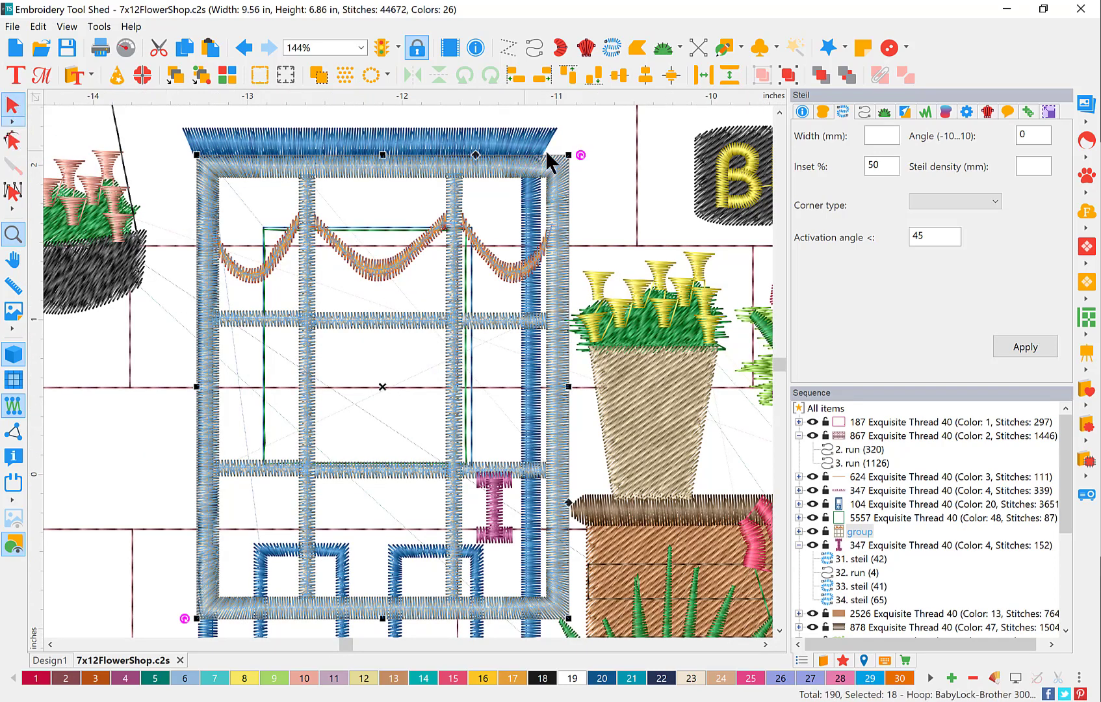
drag(568, 154, 432, 275)
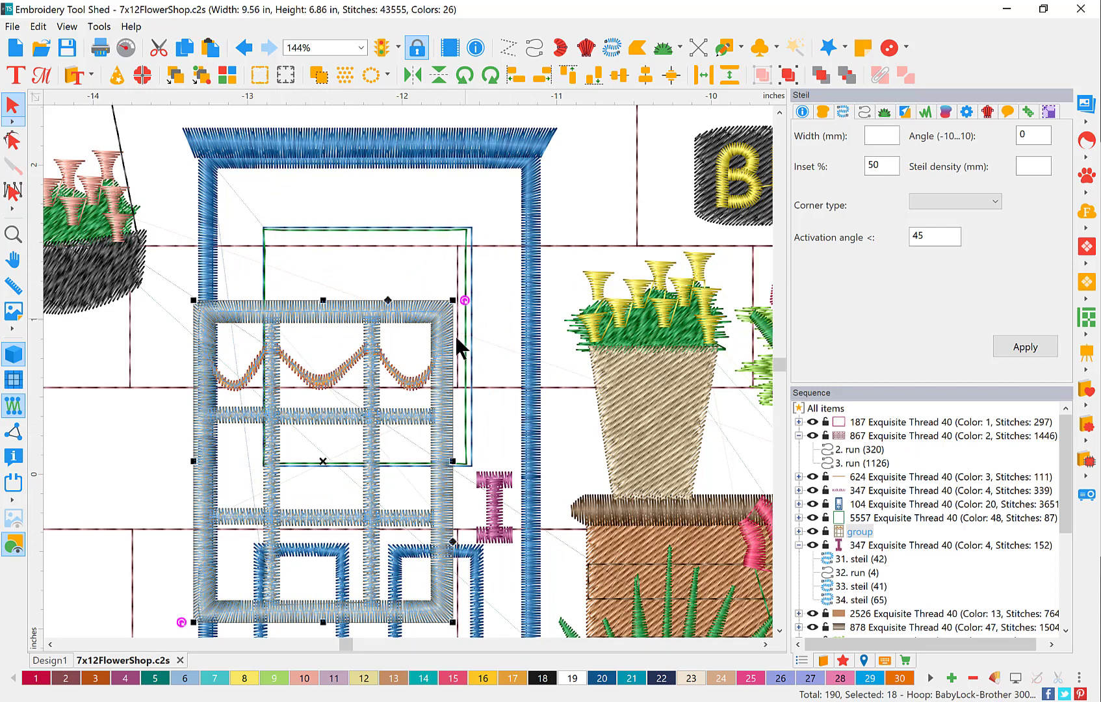
Scale the window group down further and align it so its frame covers the door's green window outline.
drag(329, 455, 373, 351)
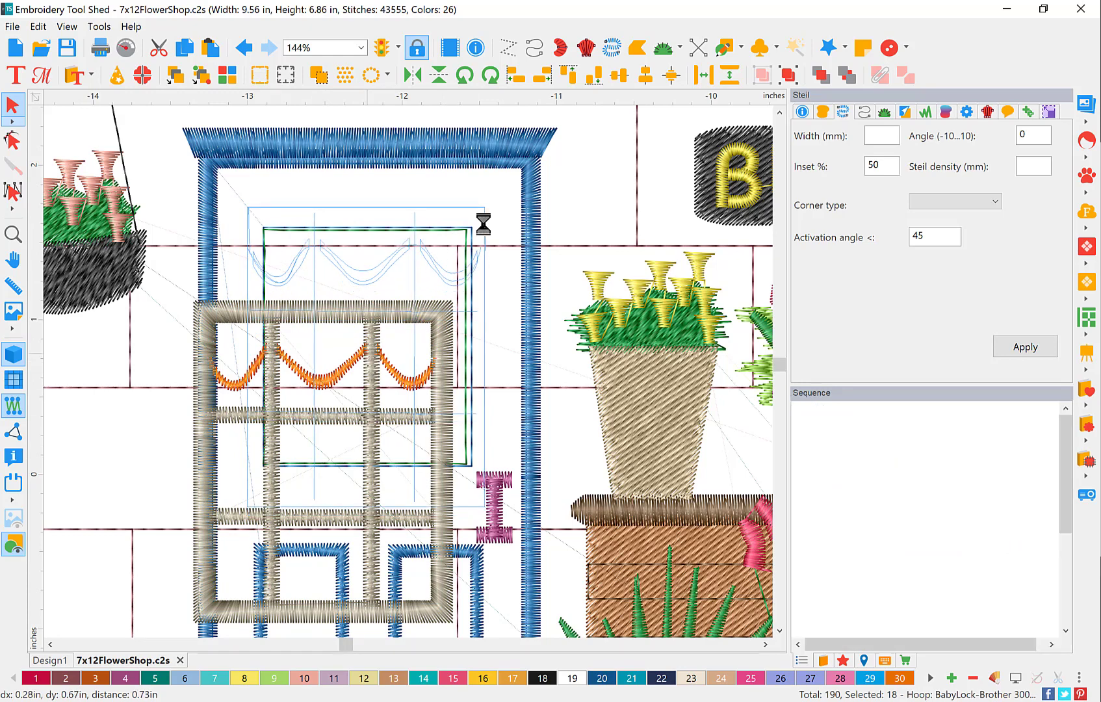
drag(494, 199, 456, 245)
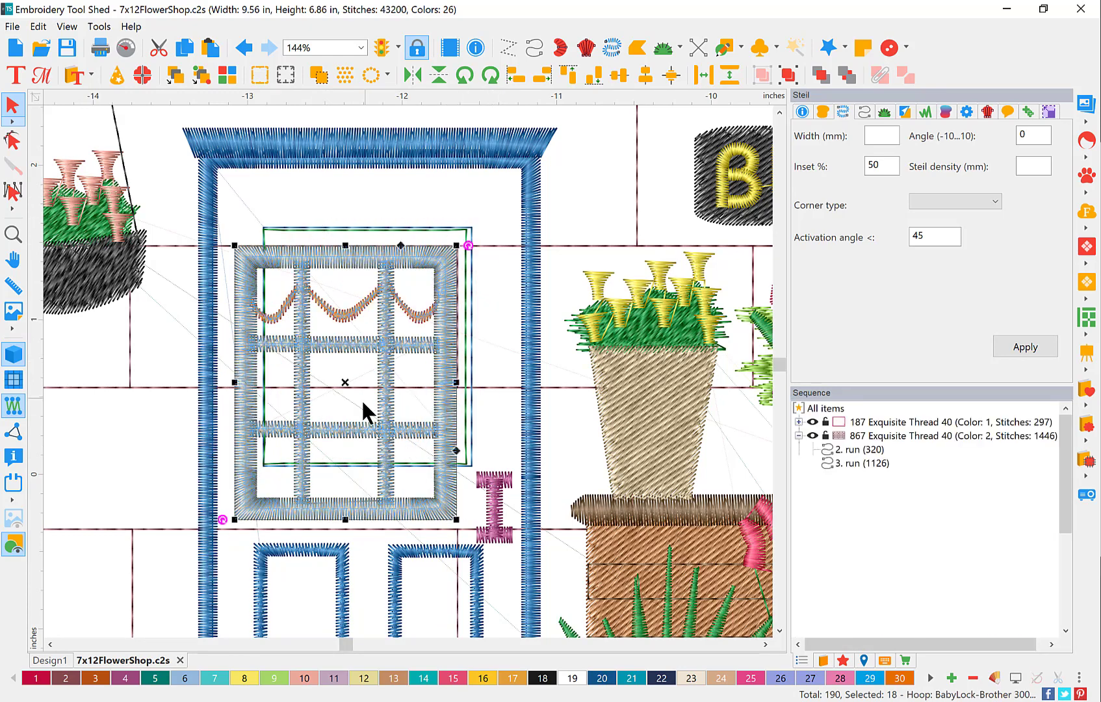
drag(352, 388, 372, 353)
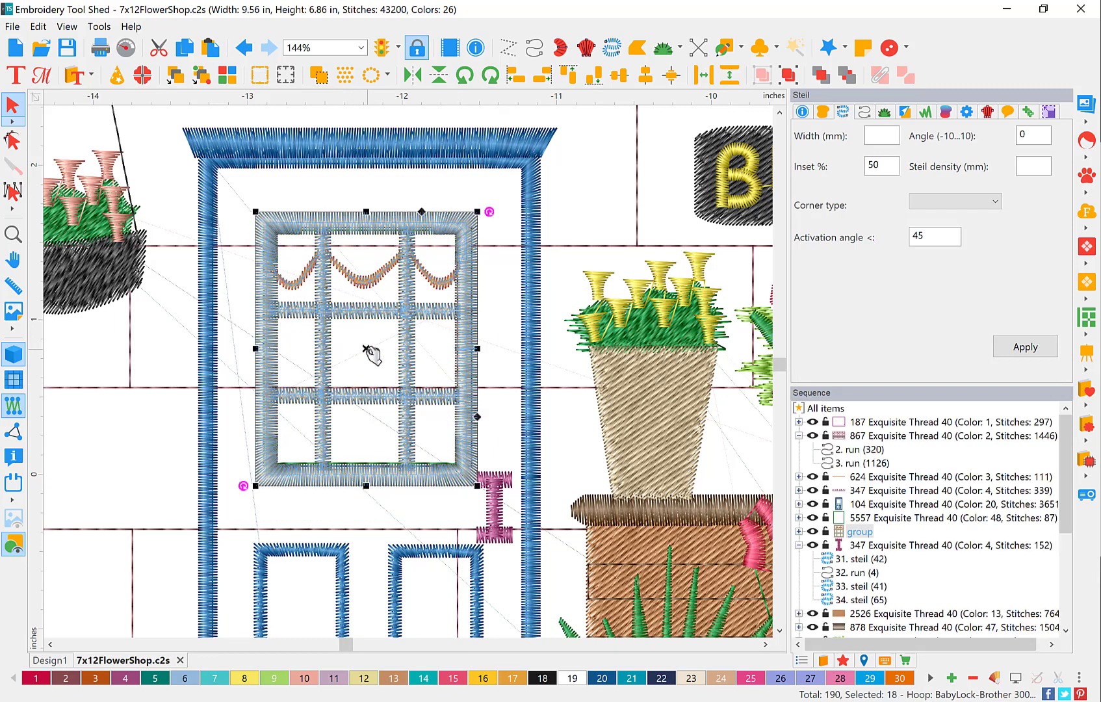
click(372, 353)
key(Right)
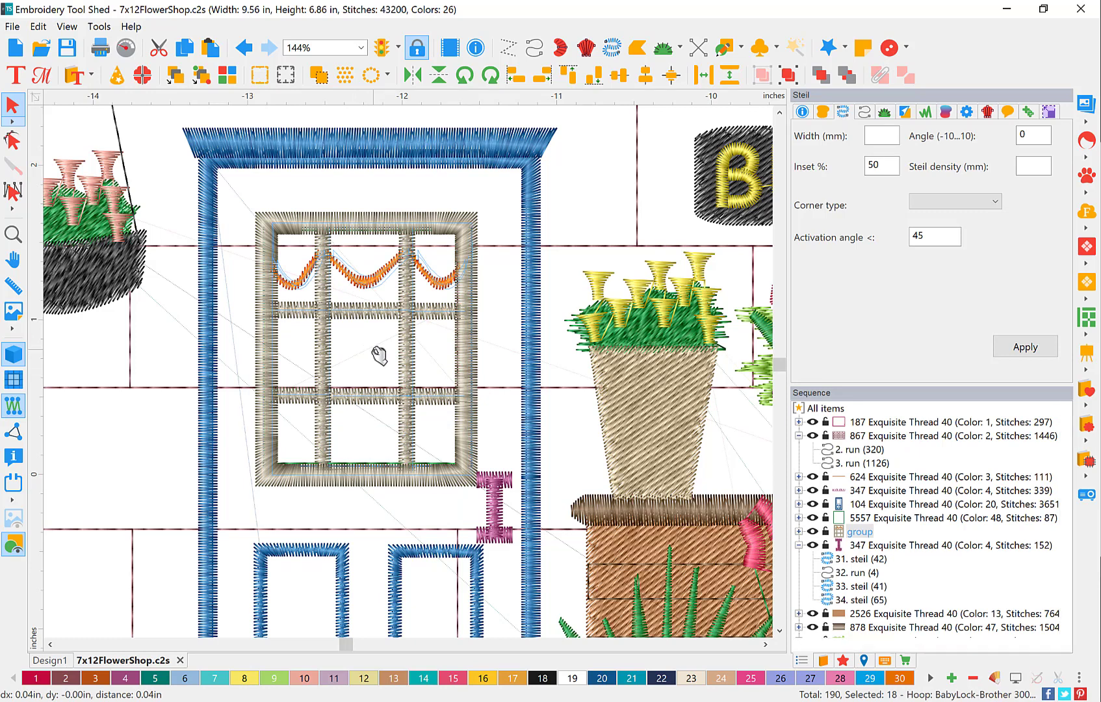
drag(372, 355, 366, 353)
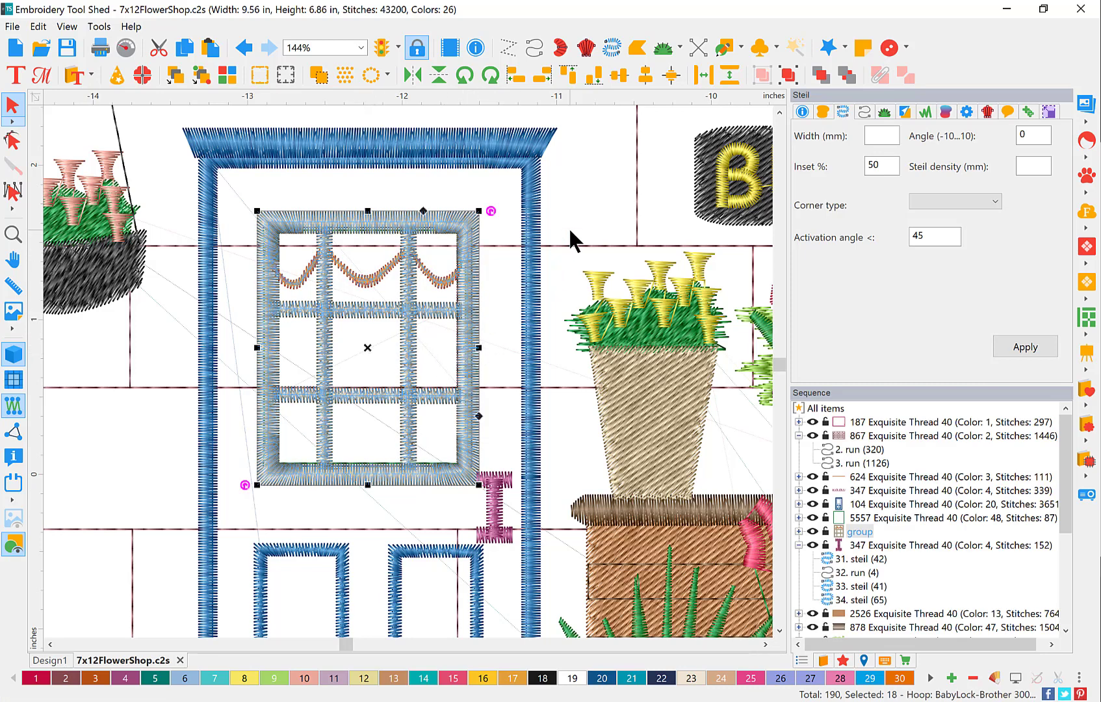
Show the whole flower shop design and run through its stitch-out simulation to check the window's sewing order.
click(853, 532)
click(16, 233)
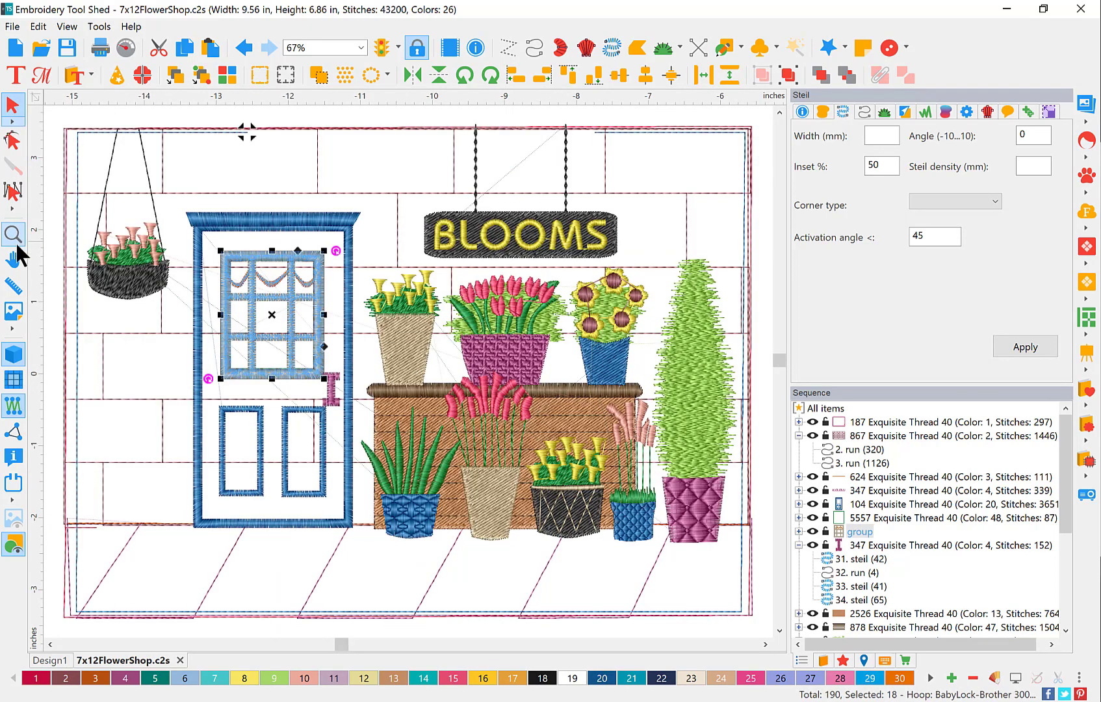
click(126, 48)
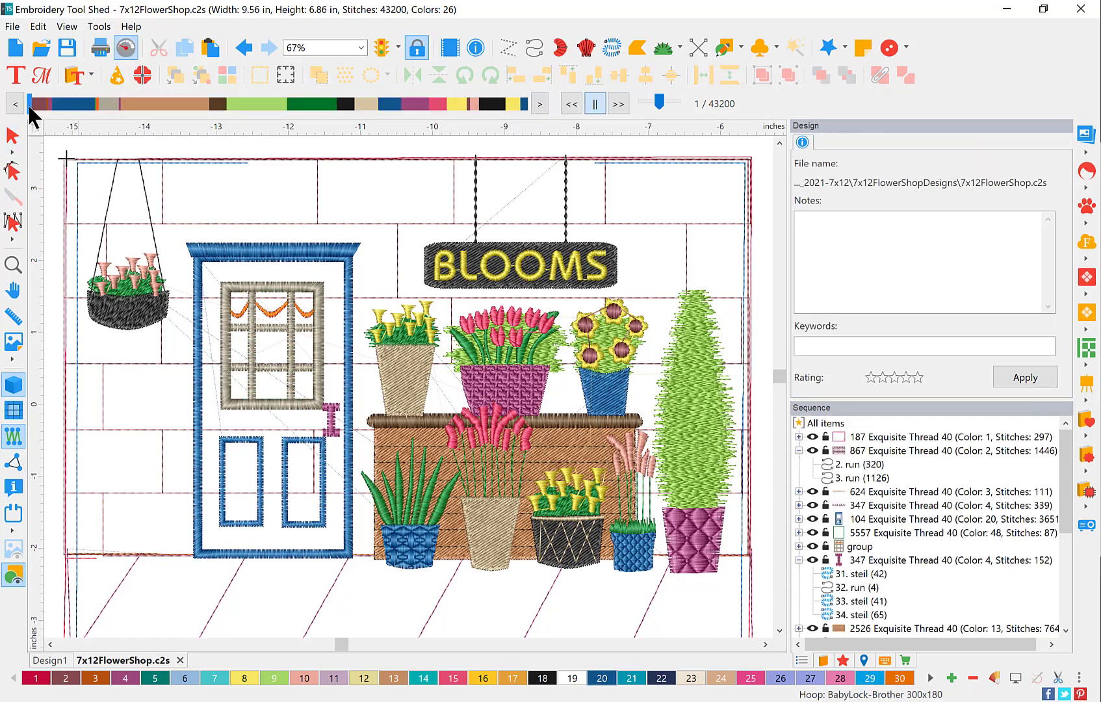
mouse_move(28, 108)
mouse_down()
mouse_move(123, 127)
mouse_move(599, 128)
mouse_up()
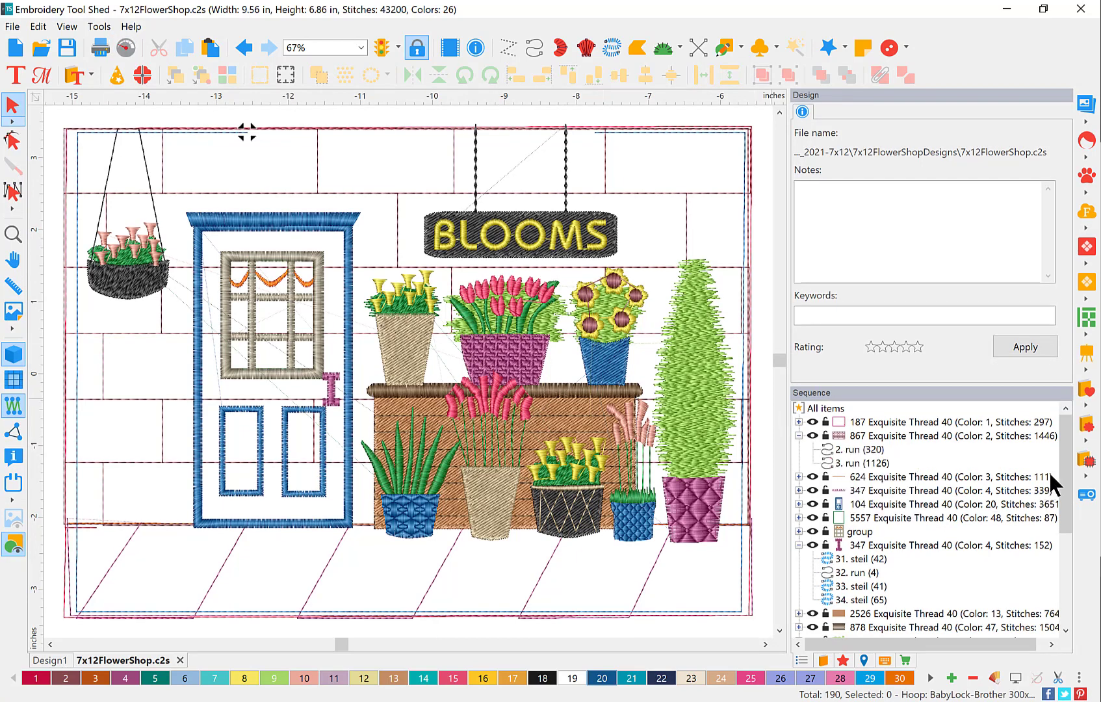
Replace the BLOOMS text object on the hanging sign with HELLO and stretch the lettering wider to span the sign.
drag(1062, 461, 1076, 561)
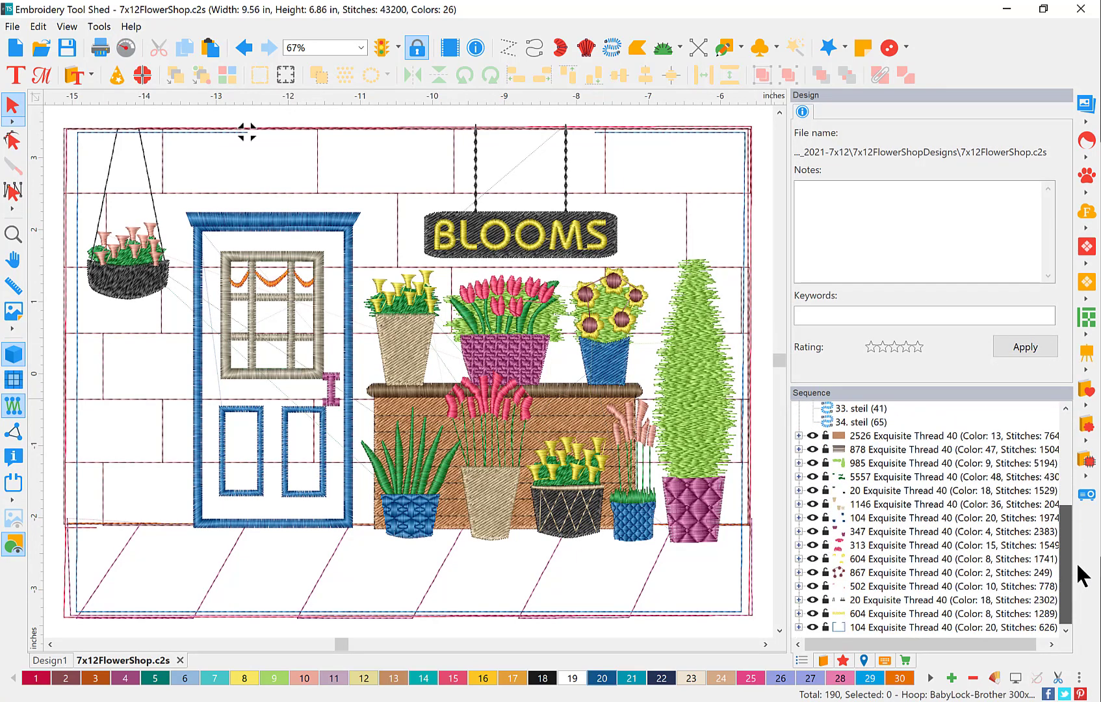
click(863, 612)
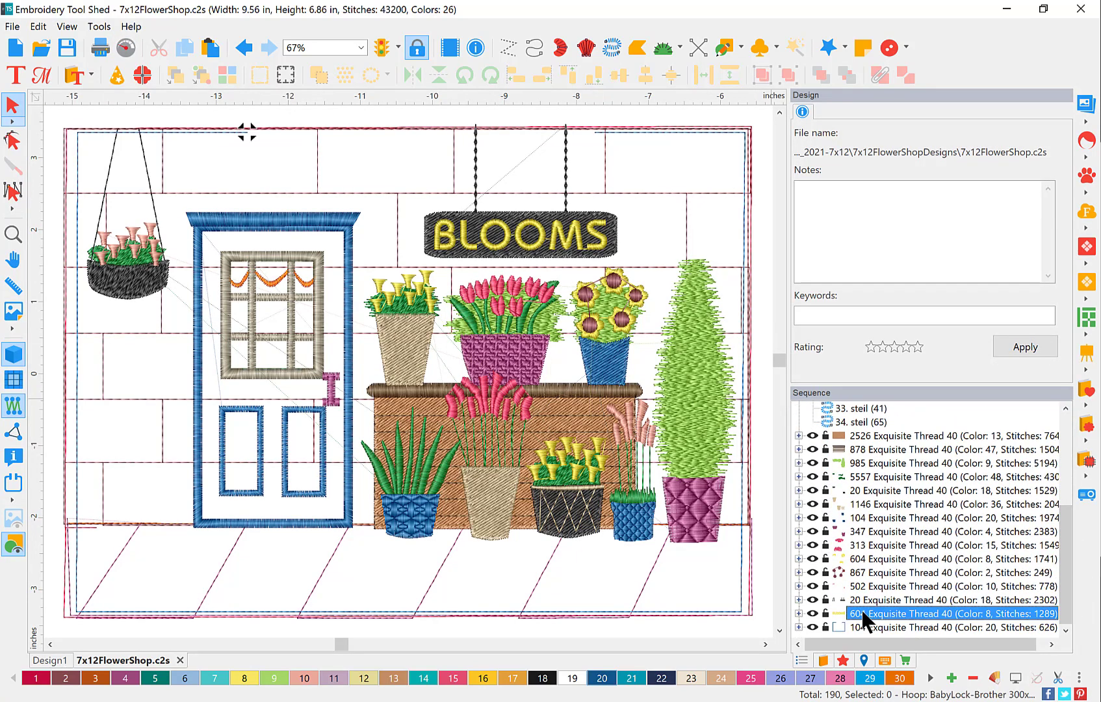
click(799, 614)
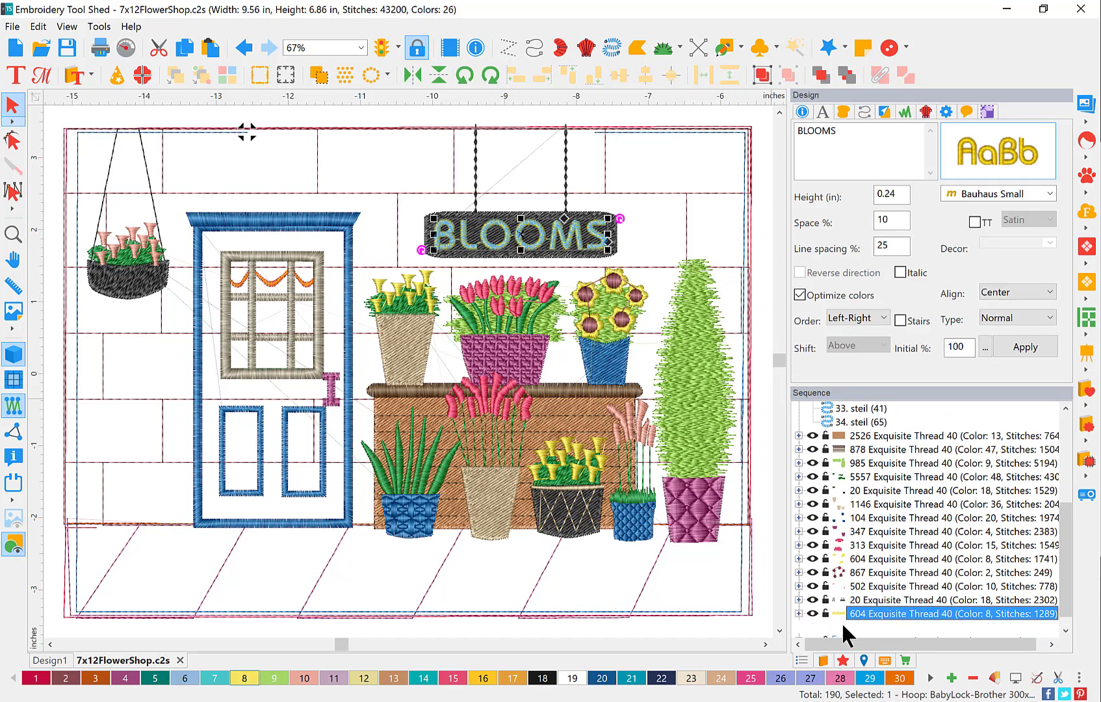
click(855, 622)
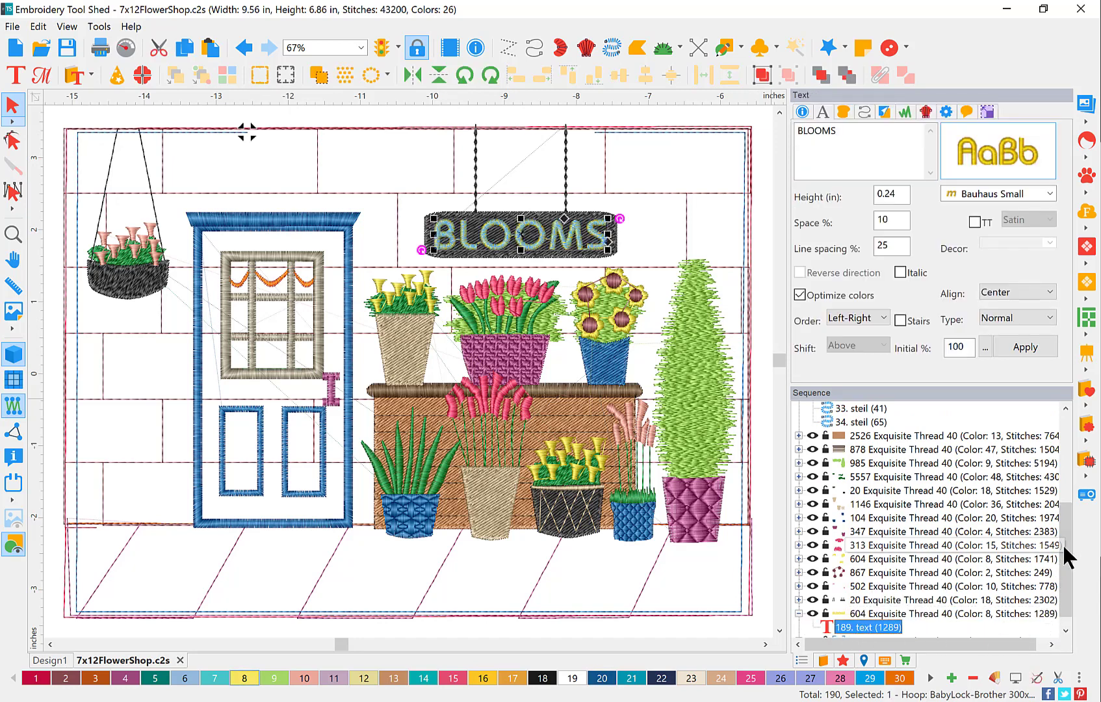
drag(1063, 542, 1063, 557)
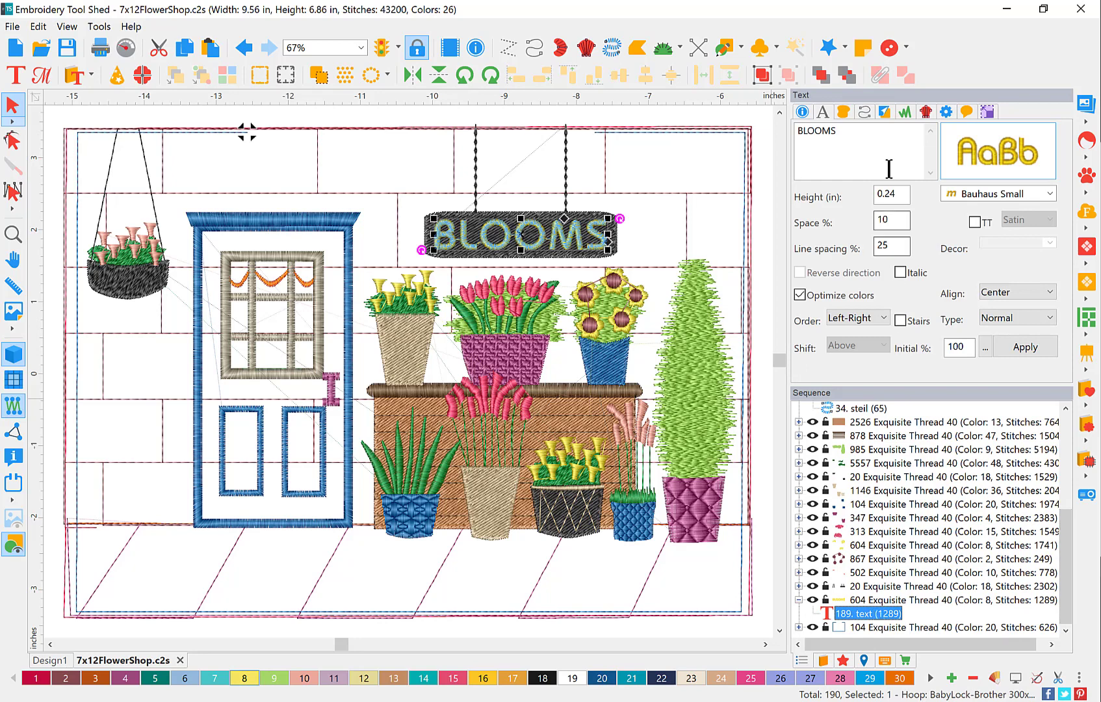
drag(863, 138, 757, 126)
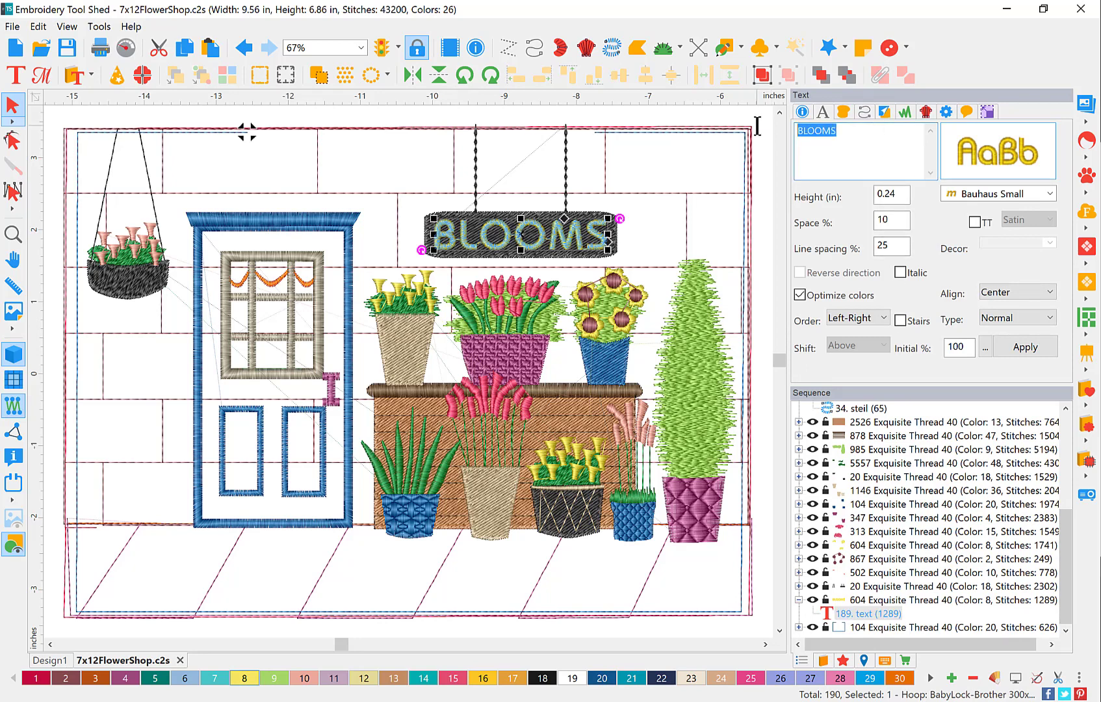
text(HELLO)
click(1011, 349)
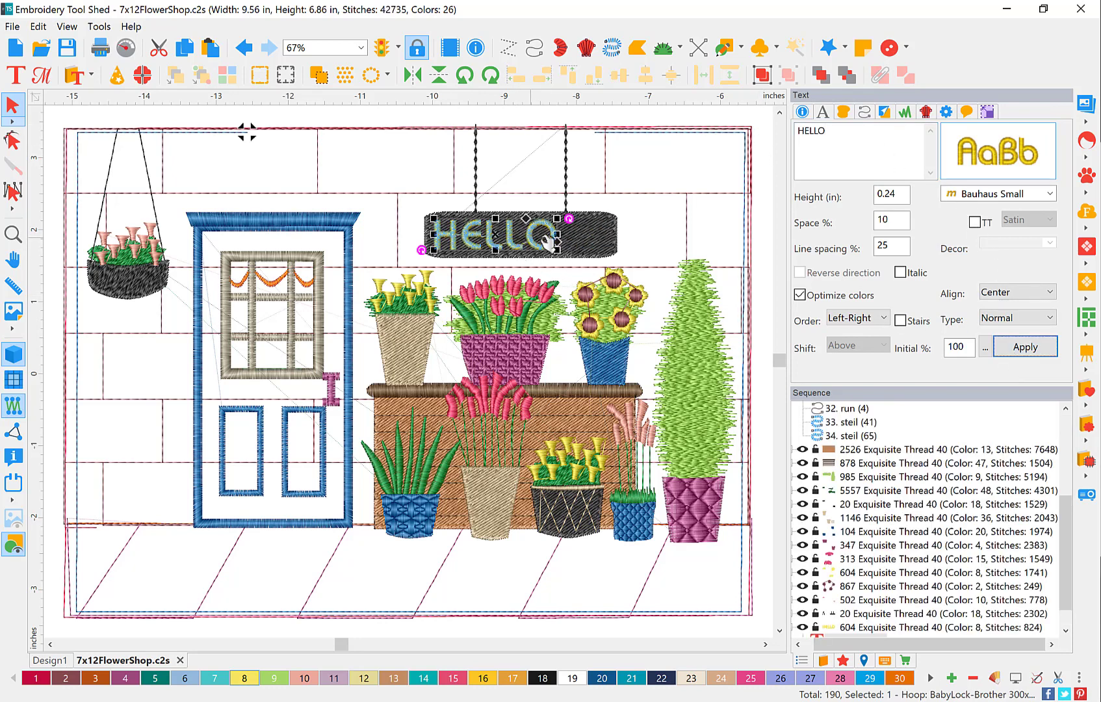
drag(573, 234, 608, 235)
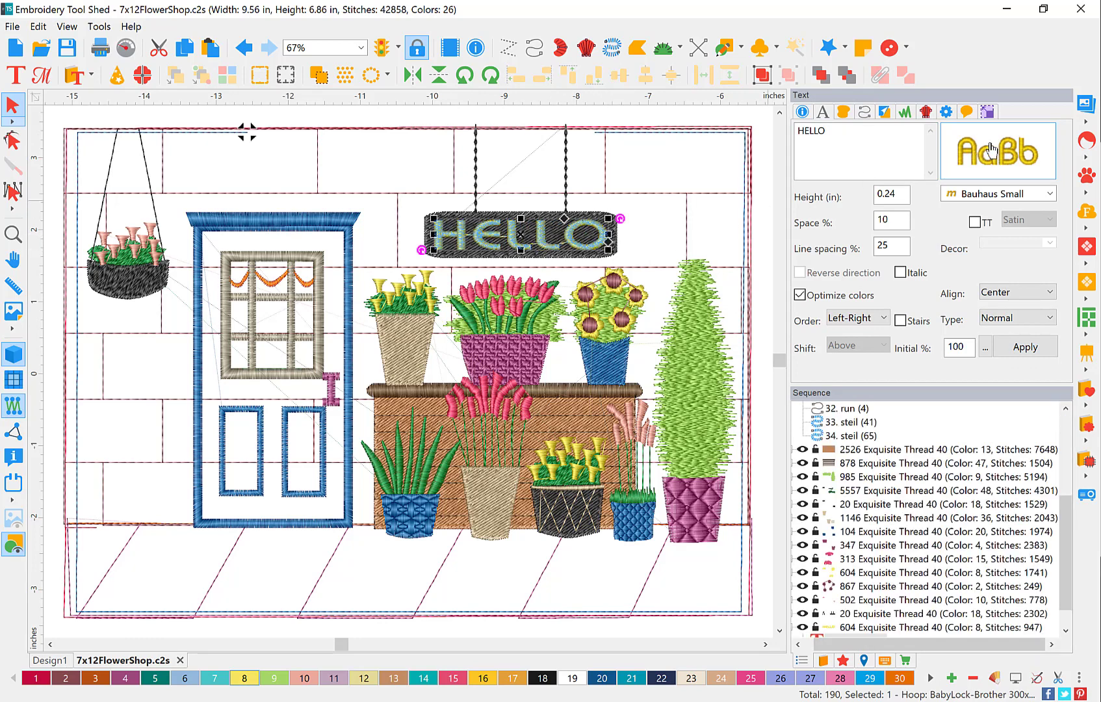
mouse_move(1044, 176)
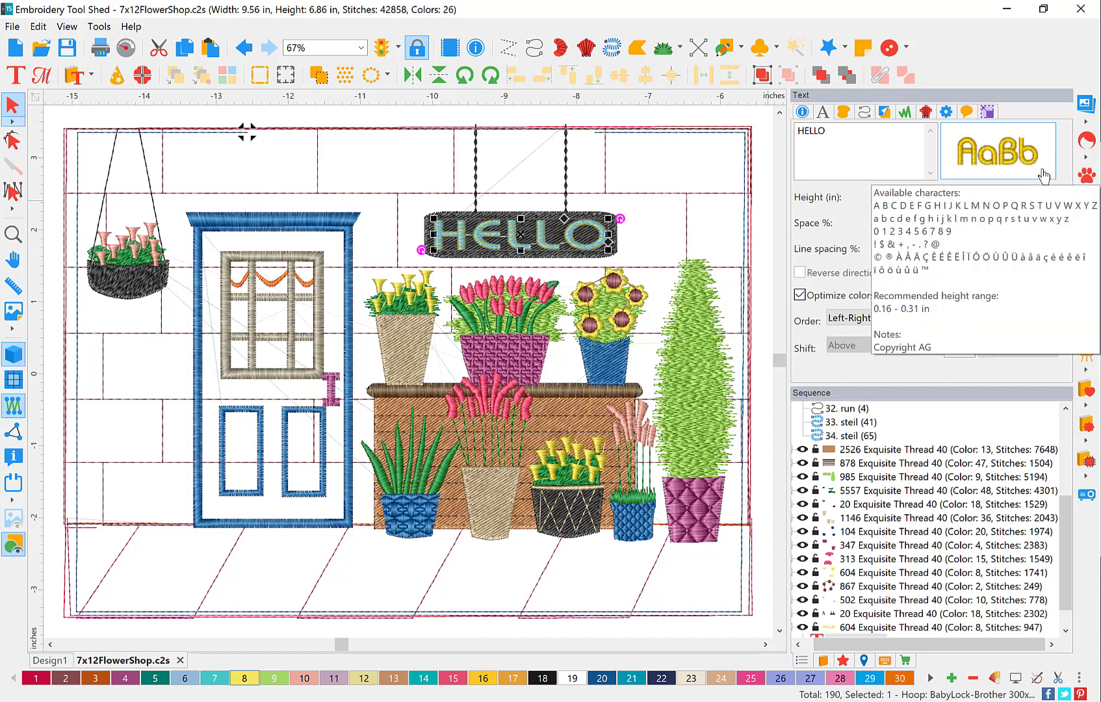